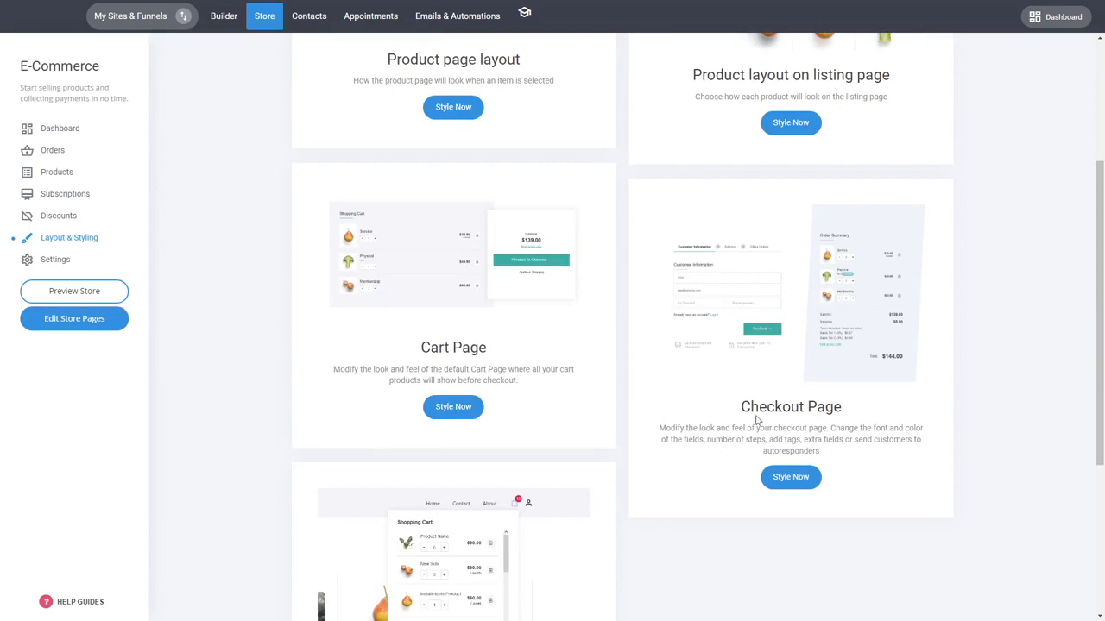
Open the product page layout for styling from the store layout options and bring up the Store Product block's layout settings.
scroll(641, 388, down, 3)
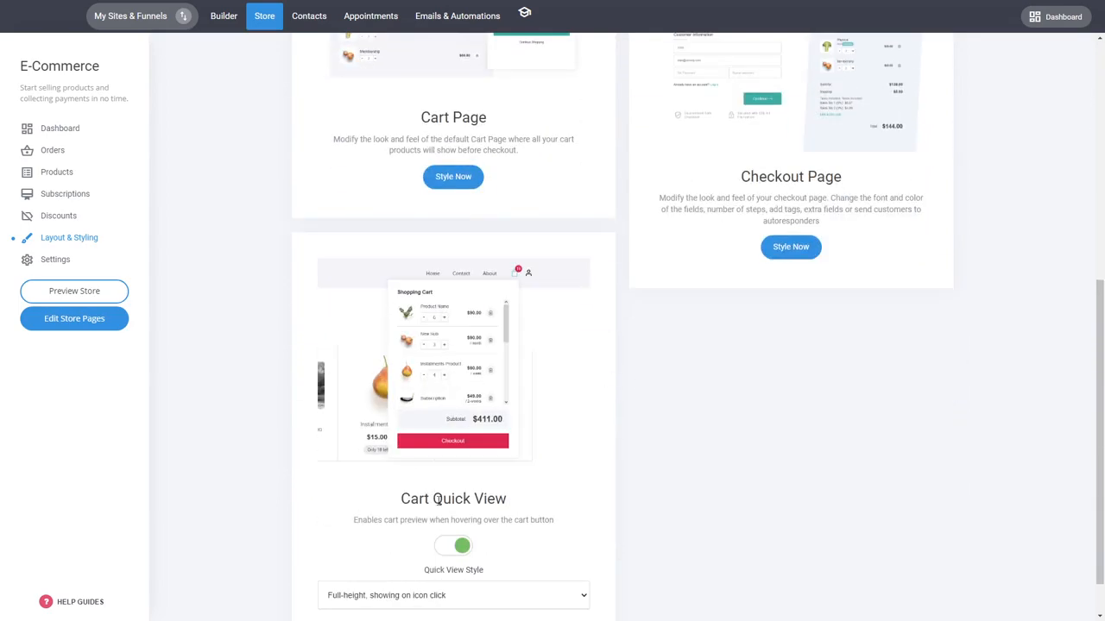
scroll(640, 523, up, 6)
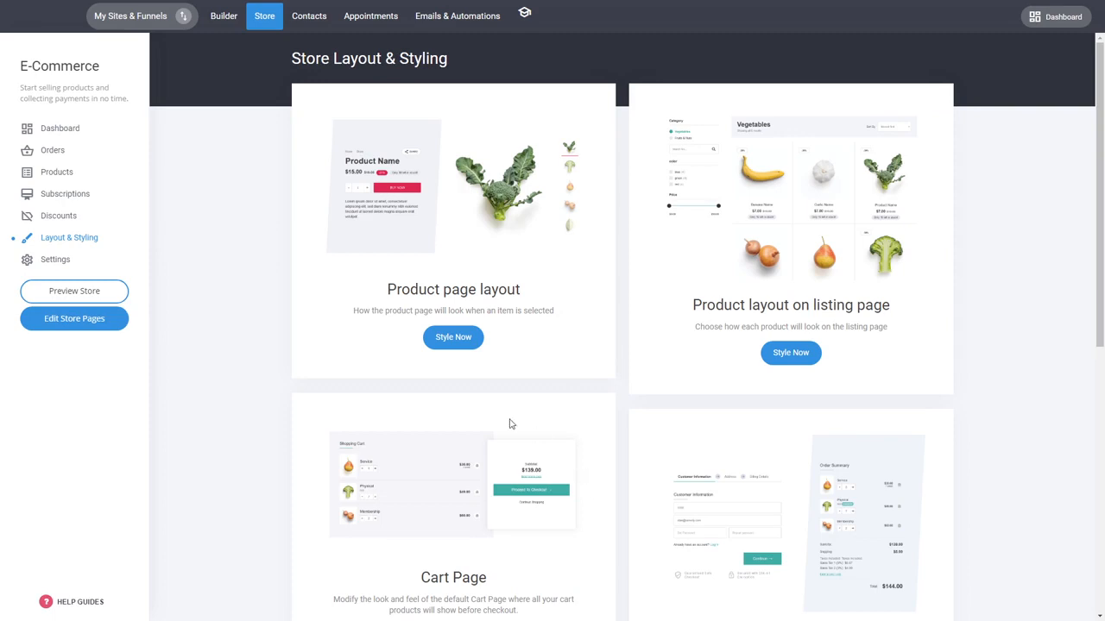
click(453, 338)
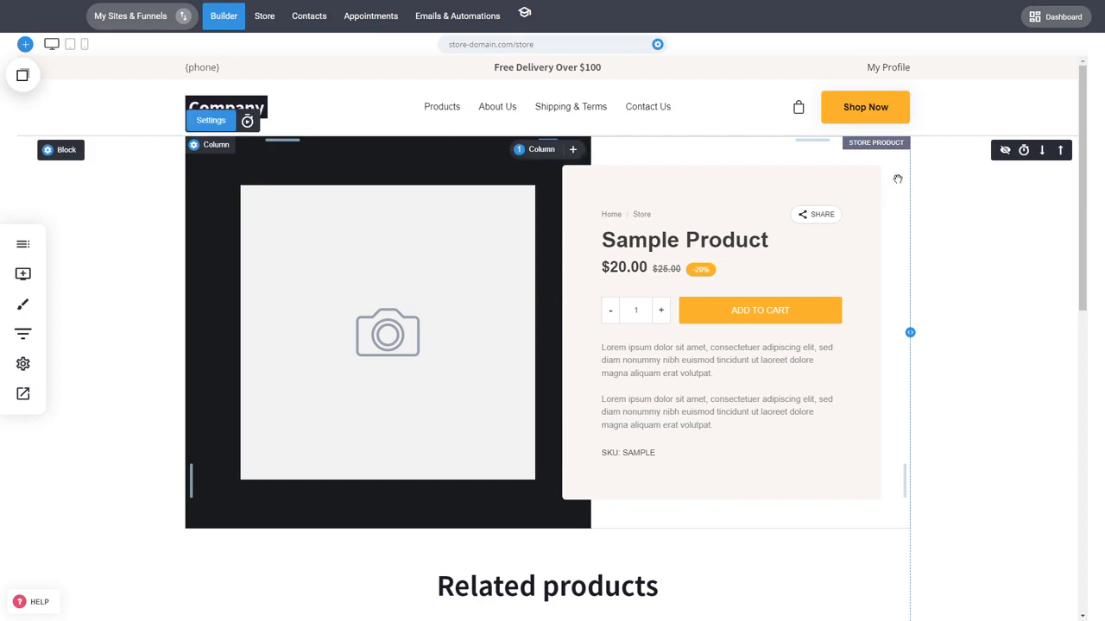
click(488, 290)
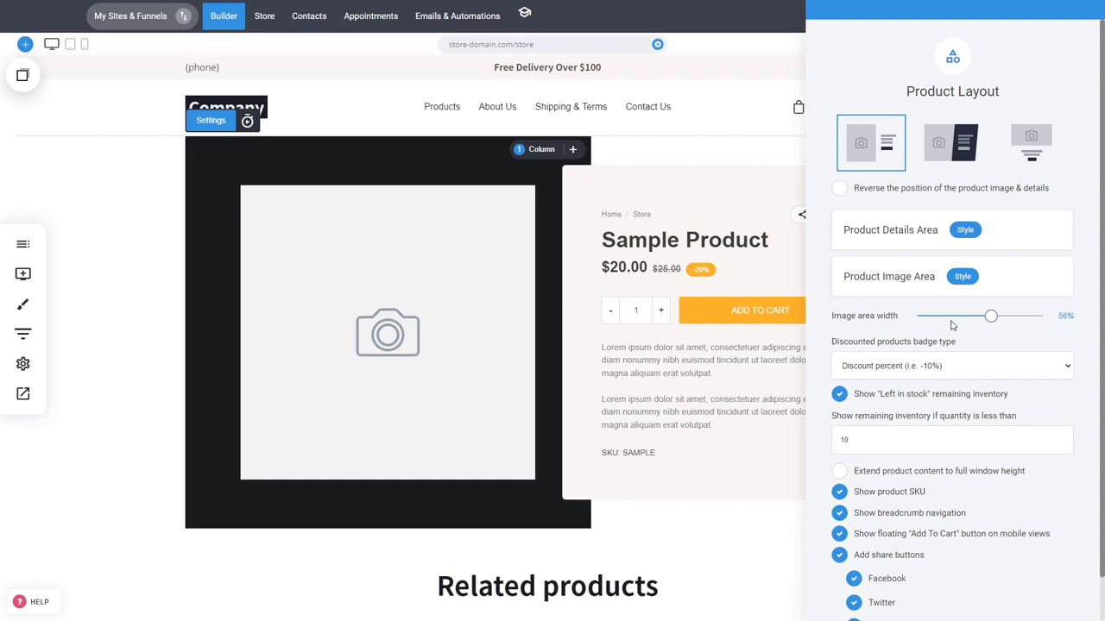
Try the slanted and stacked product layouts and the reversed image position, restoring the original side-by-side arrangement.
click(942, 165)
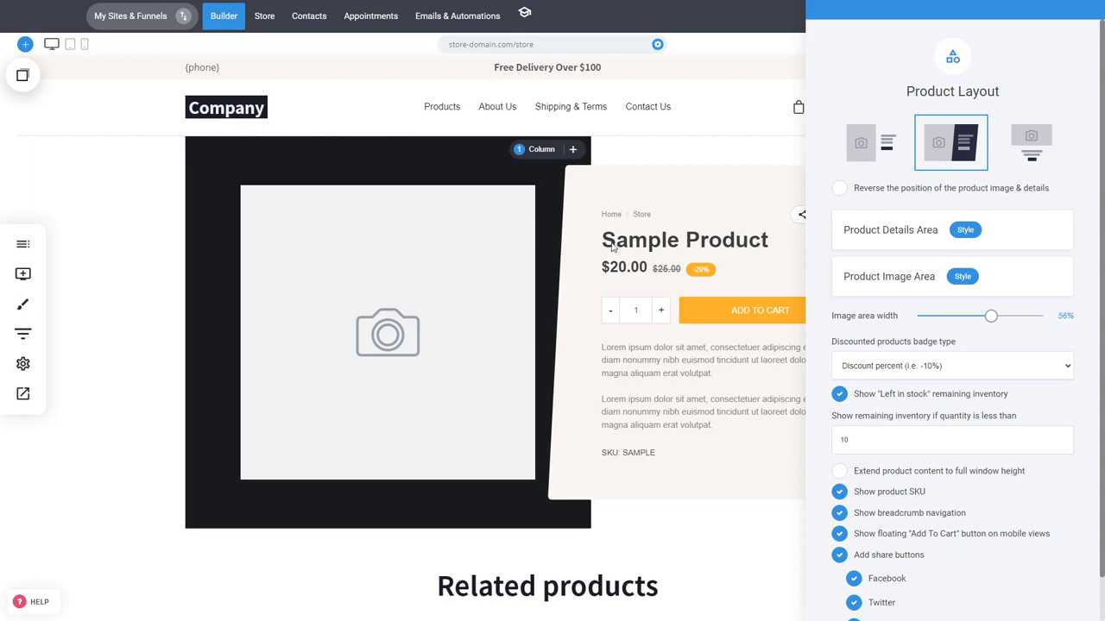
click(869, 155)
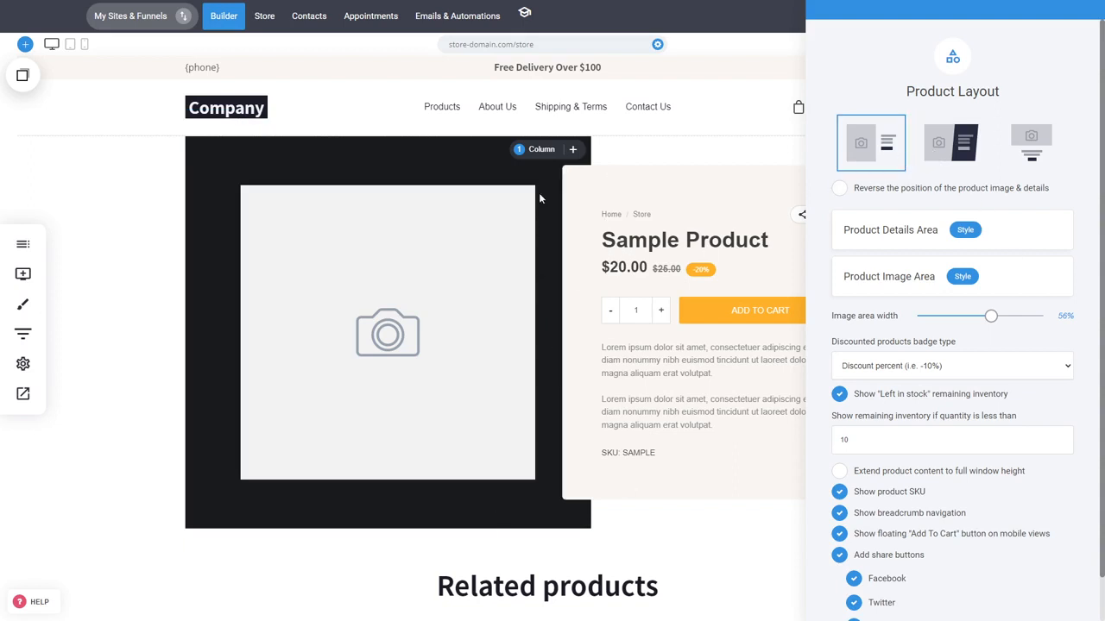
click(1034, 156)
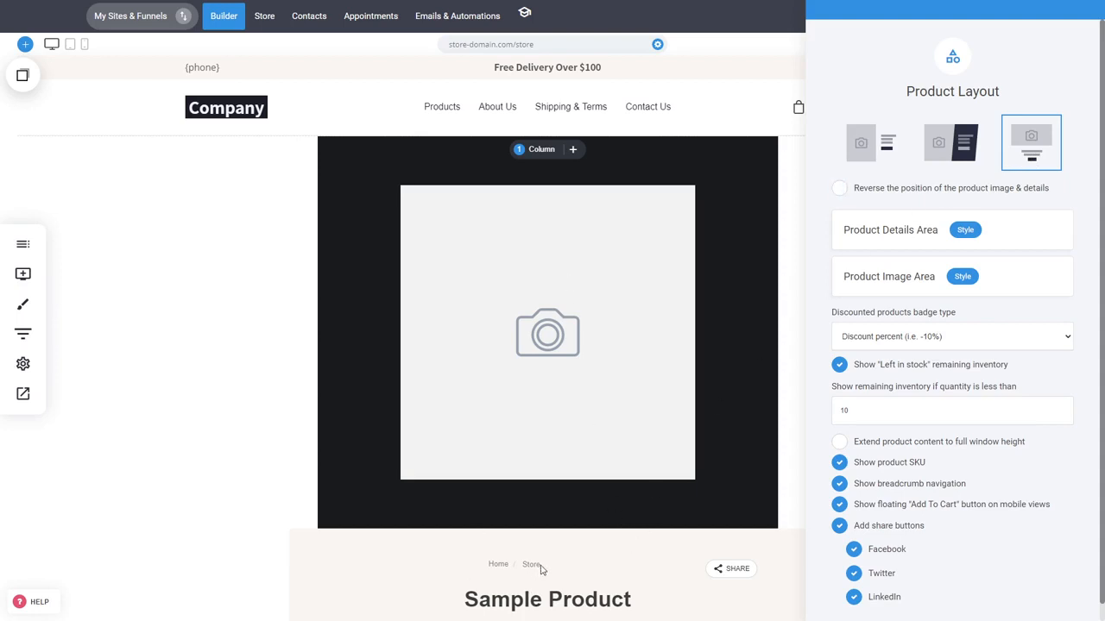
click(885, 163)
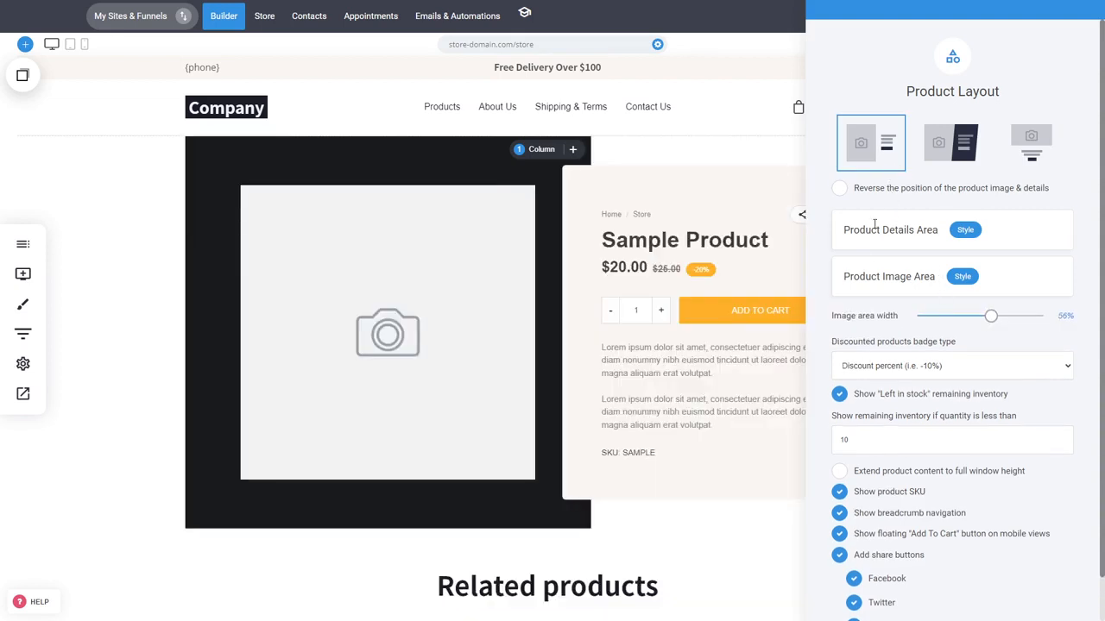
click(894, 193)
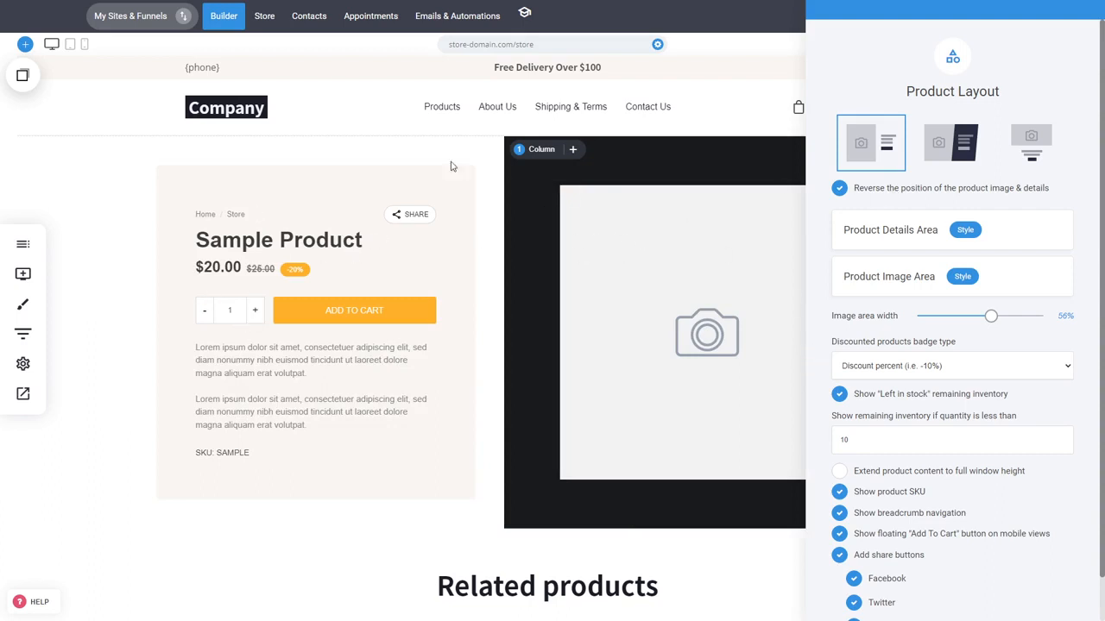
click(917, 193)
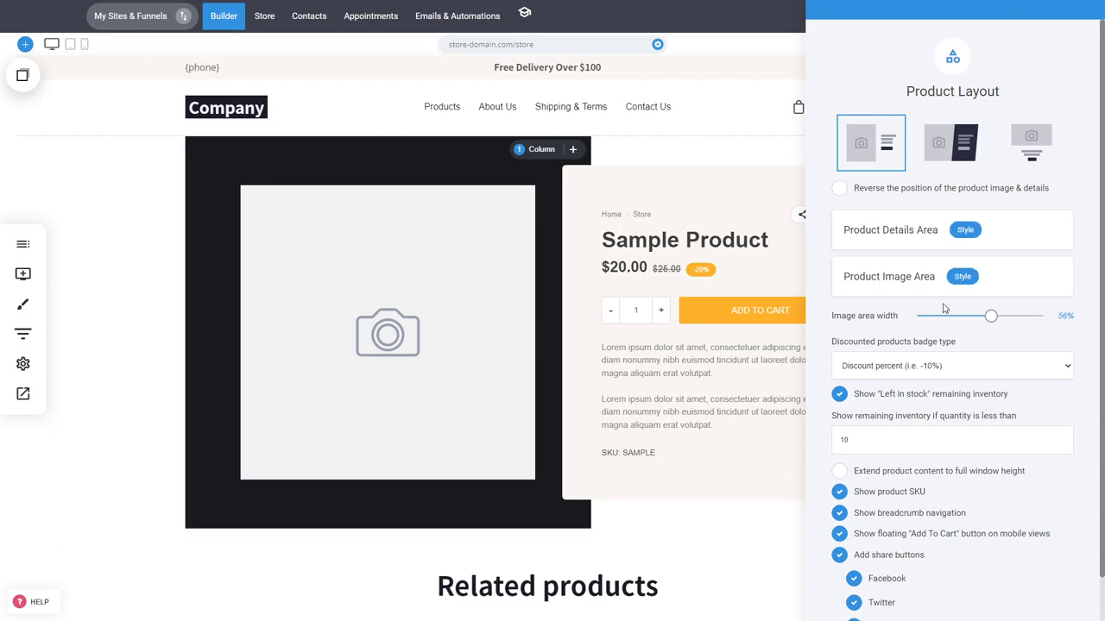
Set the product image area width to 67%.
drag(991, 319, 1008, 322)
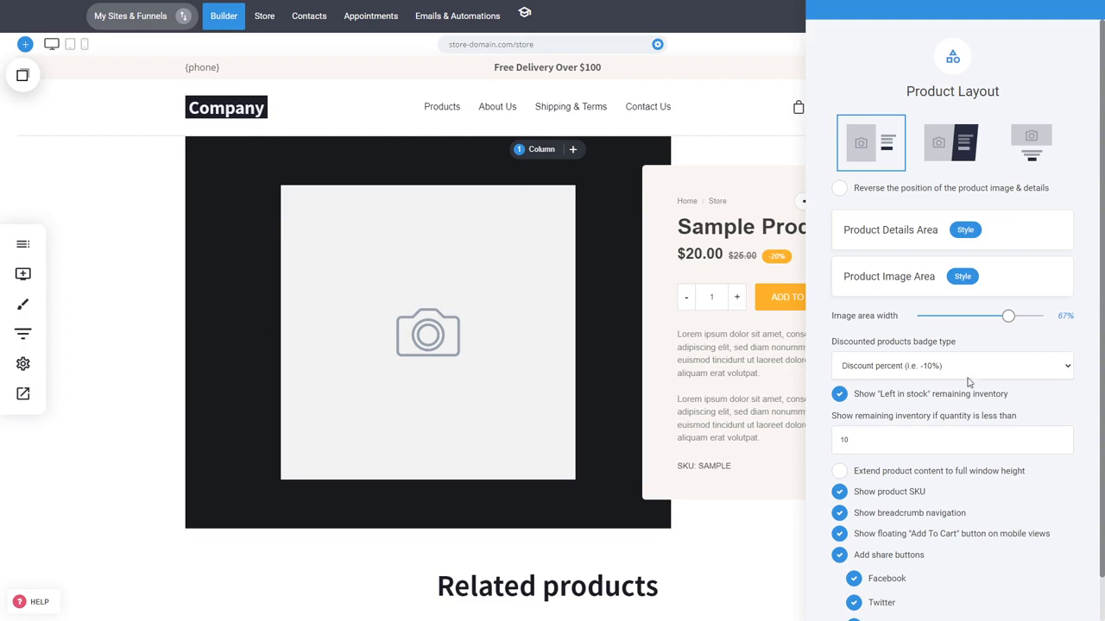
Try the discount amount and "Sale" text badge types for discounted products, returning to the discount percent badge.
click(938, 366)
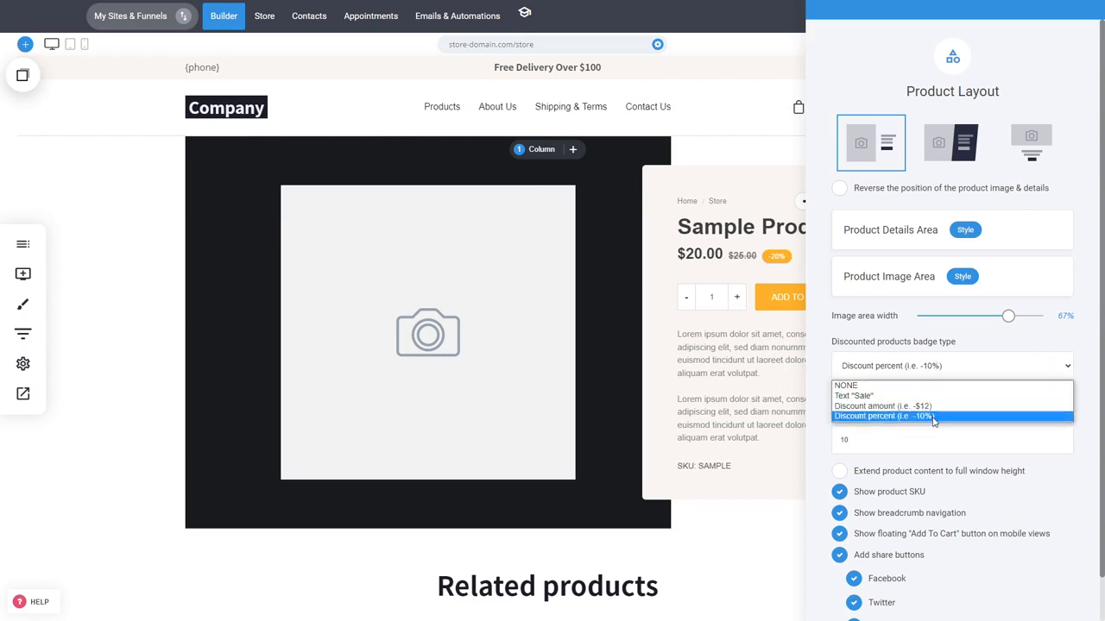
click(889, 406)
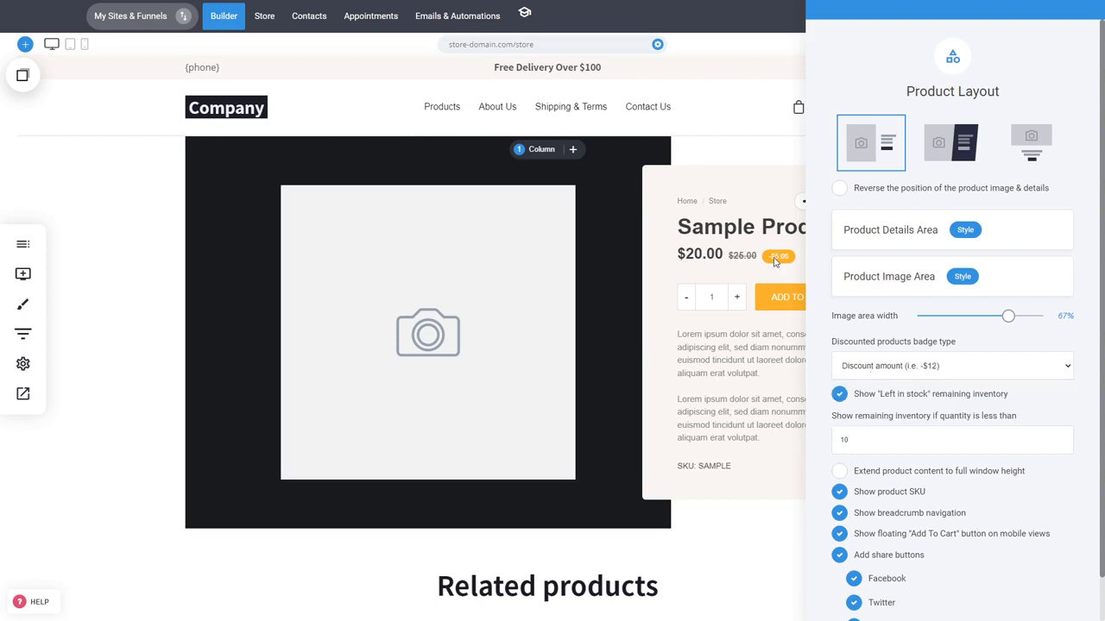
click(876, 366)
click(868, 398)
click(889, 369)
click(896, 416)
Try extending the product content to full window height, inspect the page with it, and turn the option off again.
click(902, 474)
click(902, 479)
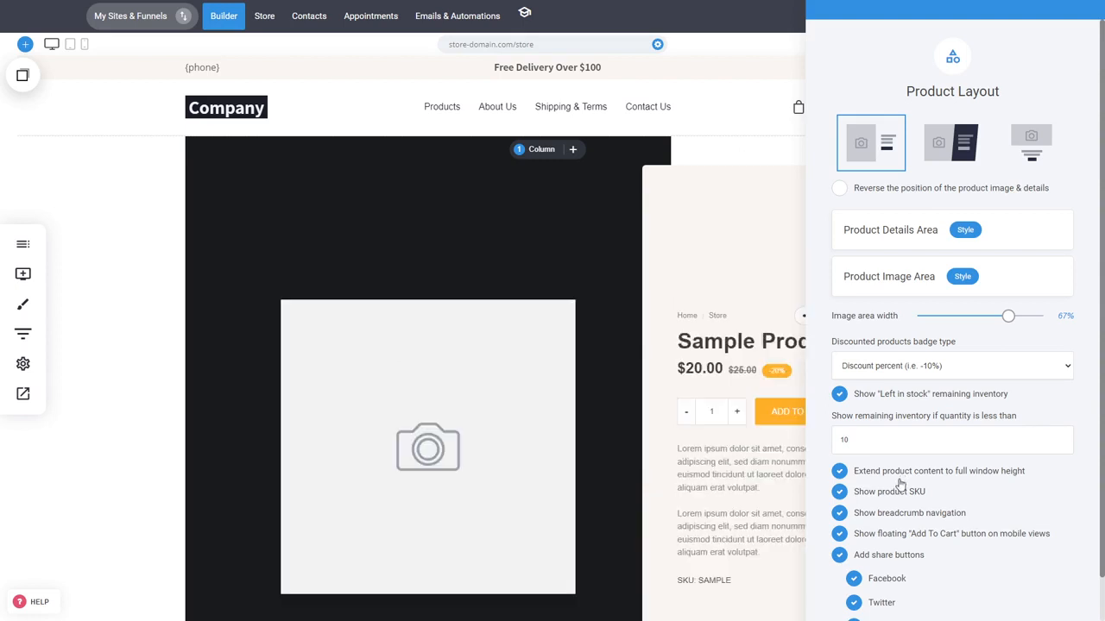
click(632, 351)
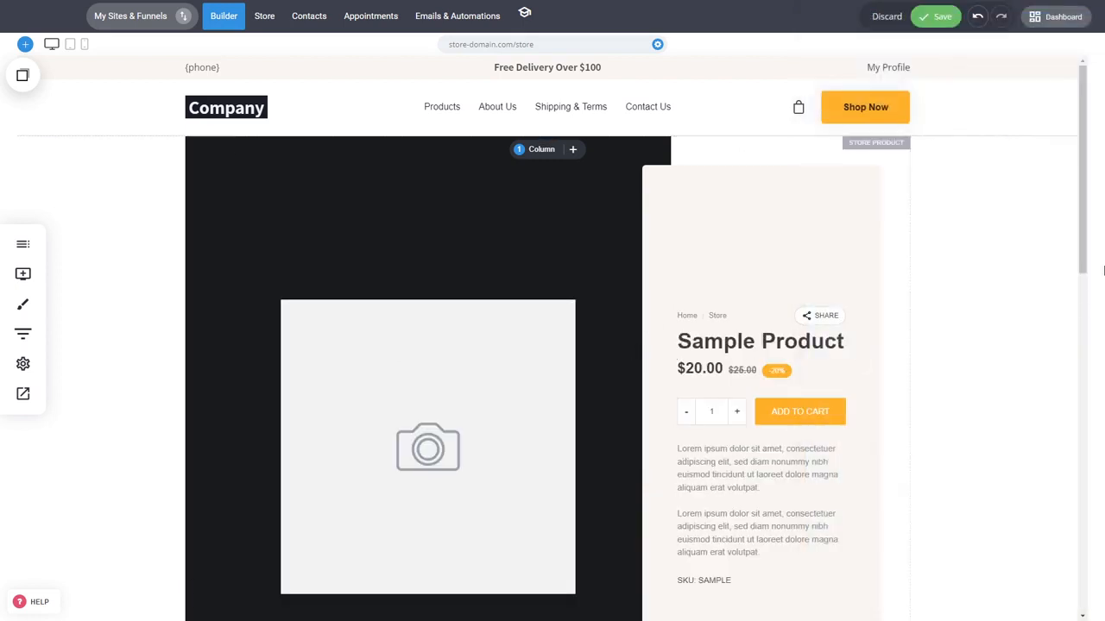
drag(1082, 244, 1085, 274)
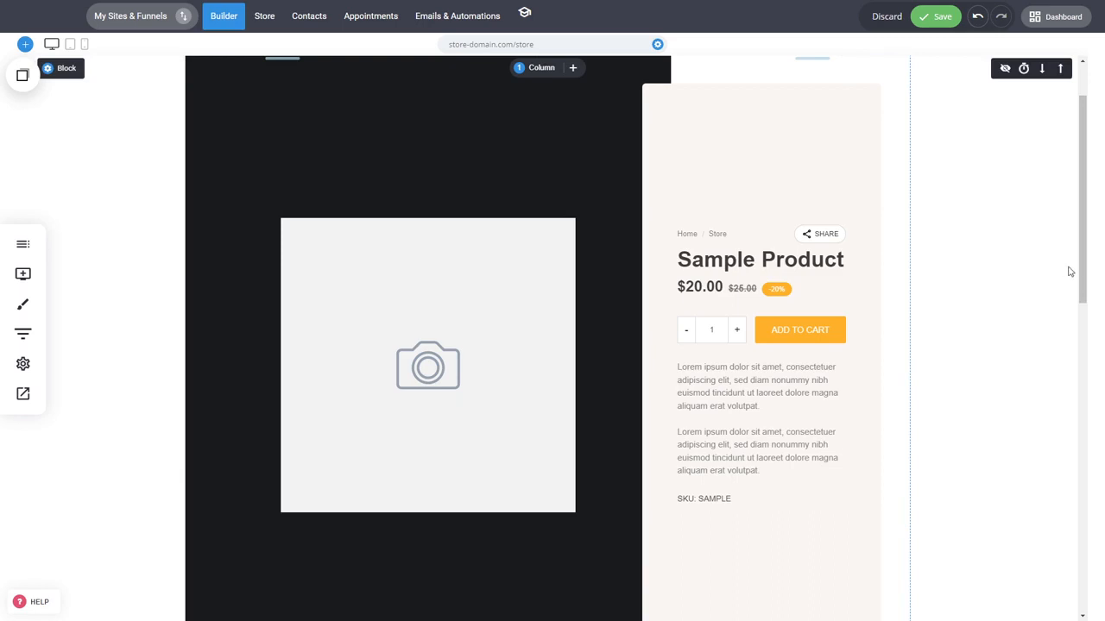
mouse_move(1082, 271)
mouse_down()
mouse_move(1082, 302)
mouse_move(1096, 237)
mouse_move(1085, 267)
mouse_up()
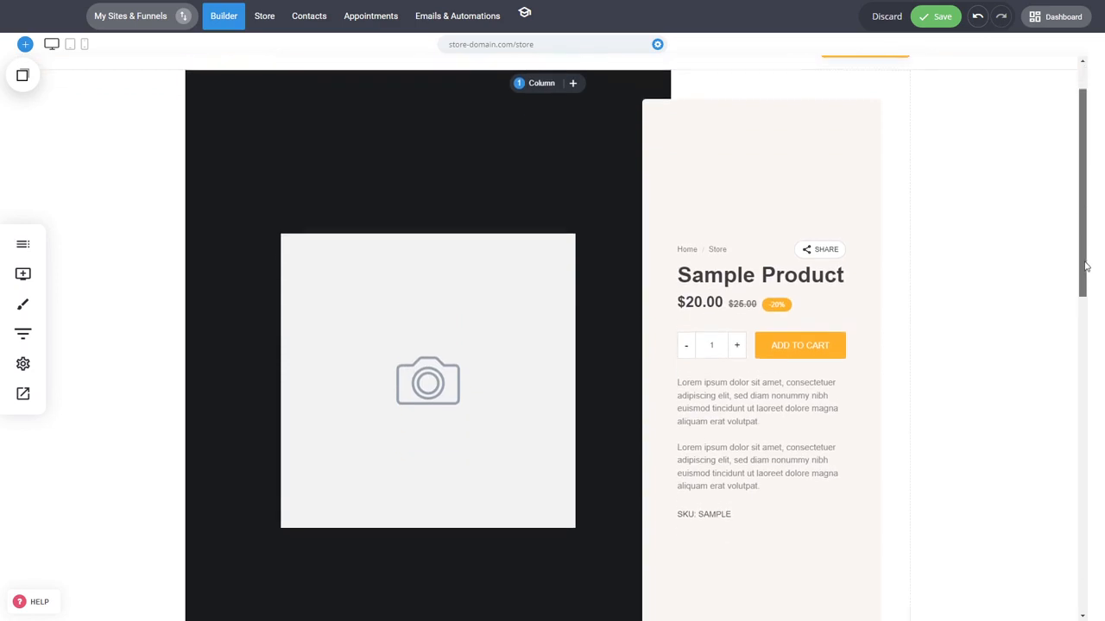
click(613, 294)
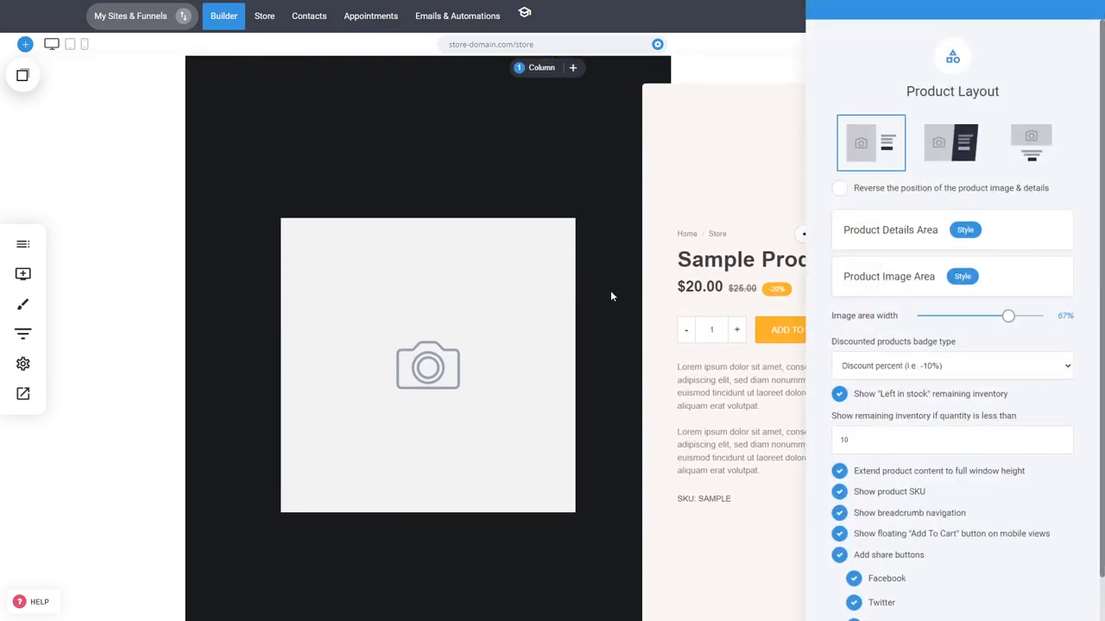
click(611, 292)
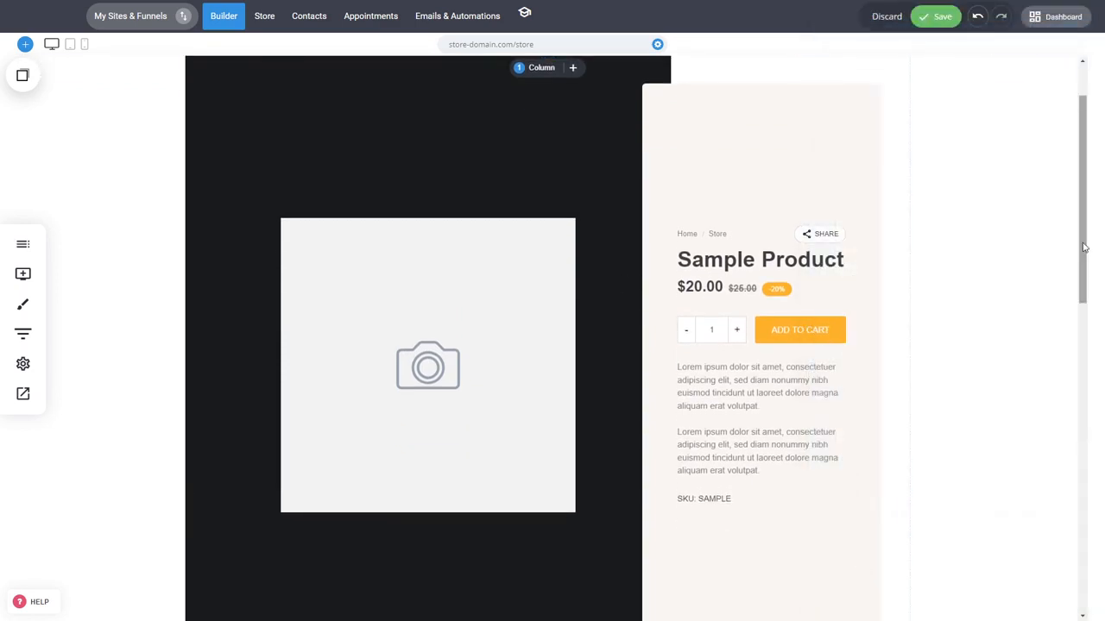
drag(1085, 248, 1104, 198)
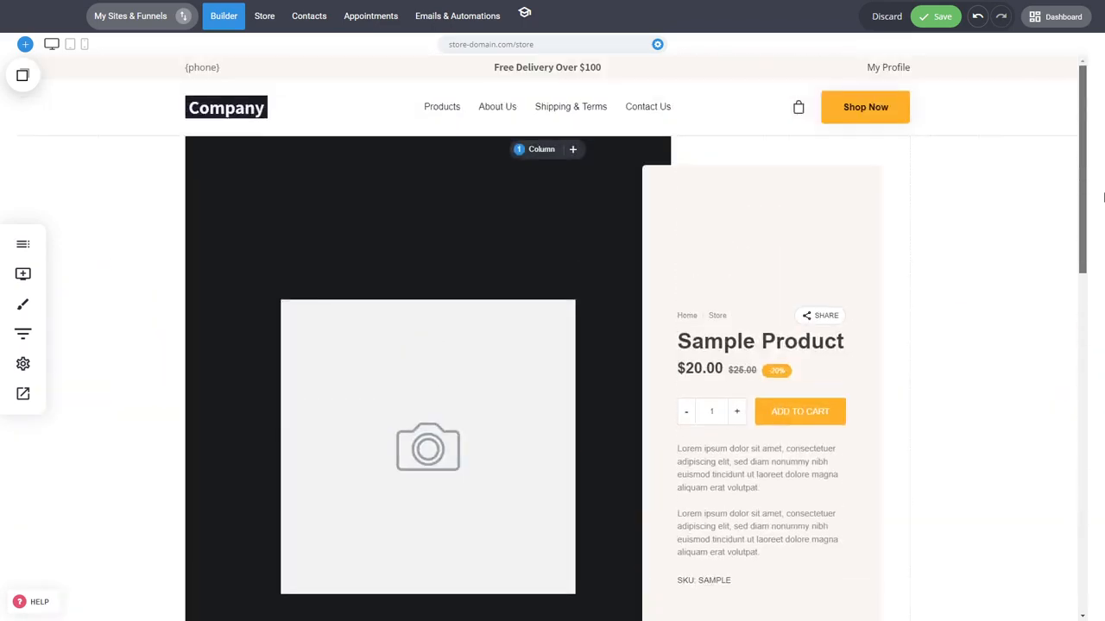
scroll(553, 288, down, 2)
click(567, 269)
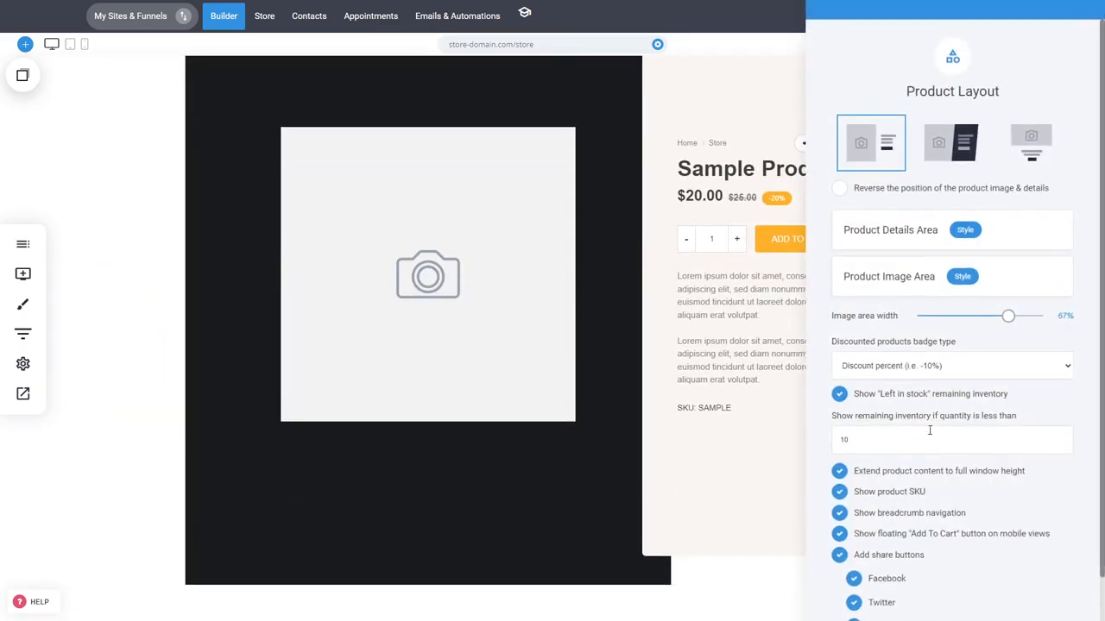
click(891, 474)
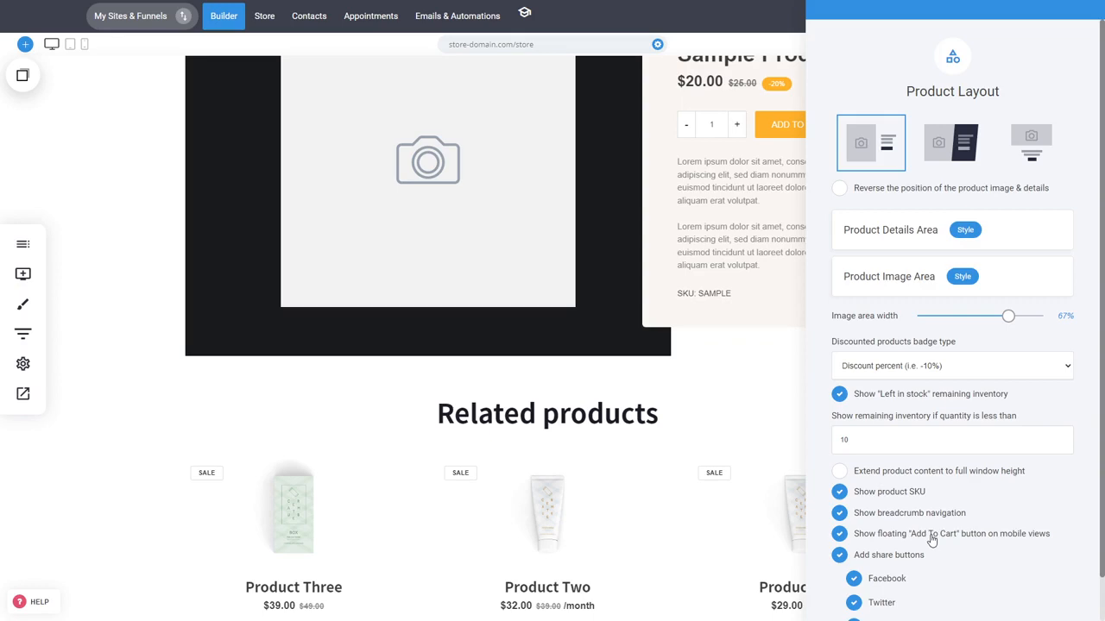
click(735, 333)
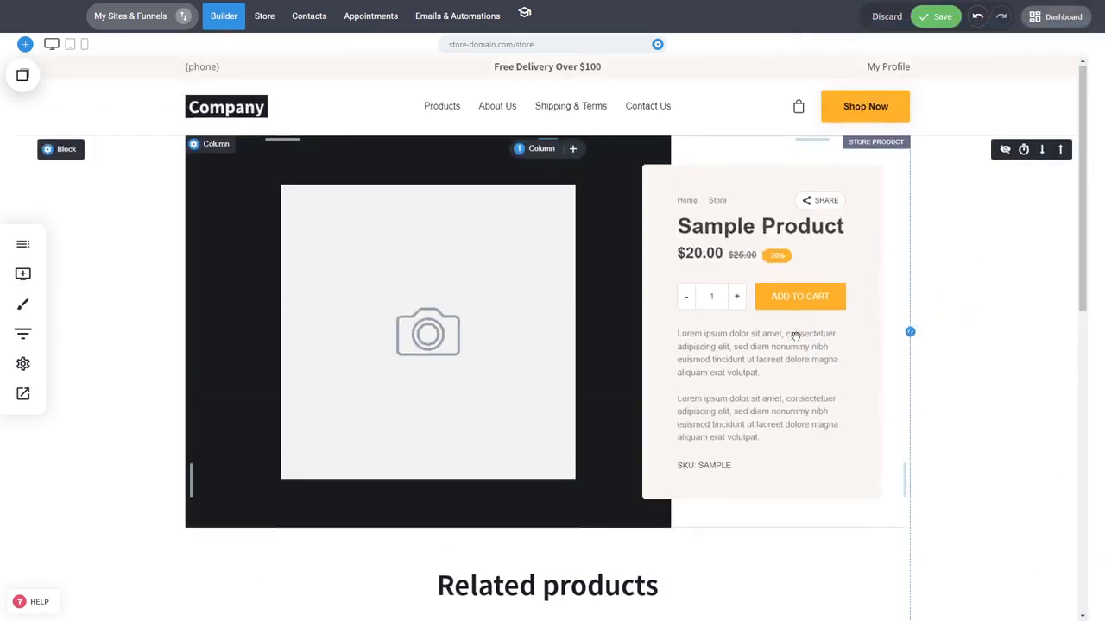
Reverse the position of the product image and details in the product layout settings.
click(769, 354)
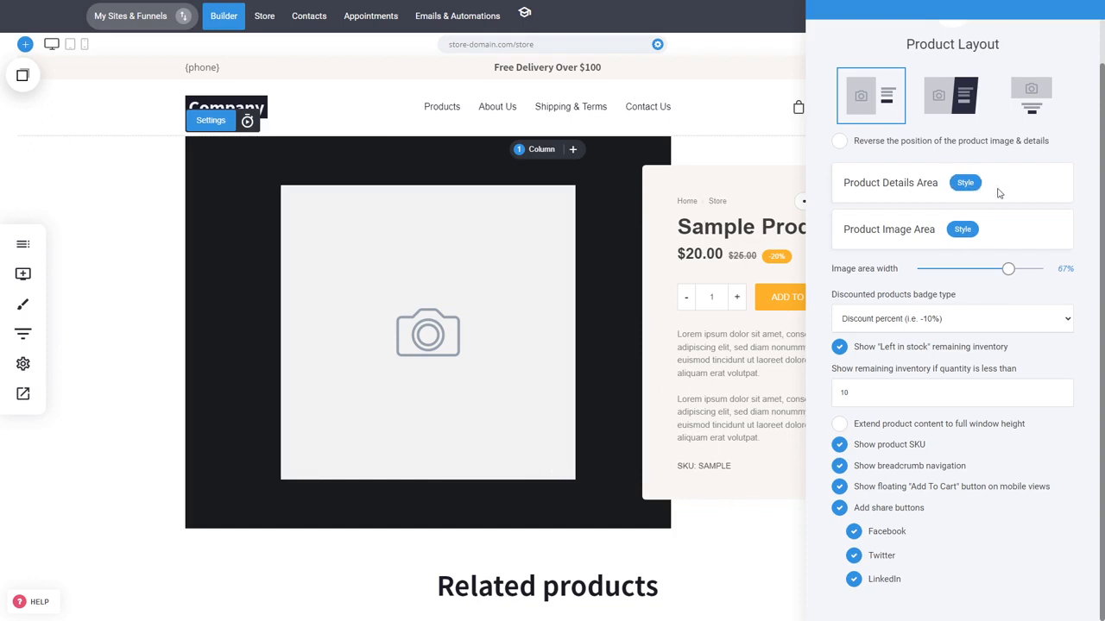
click(882, 145)
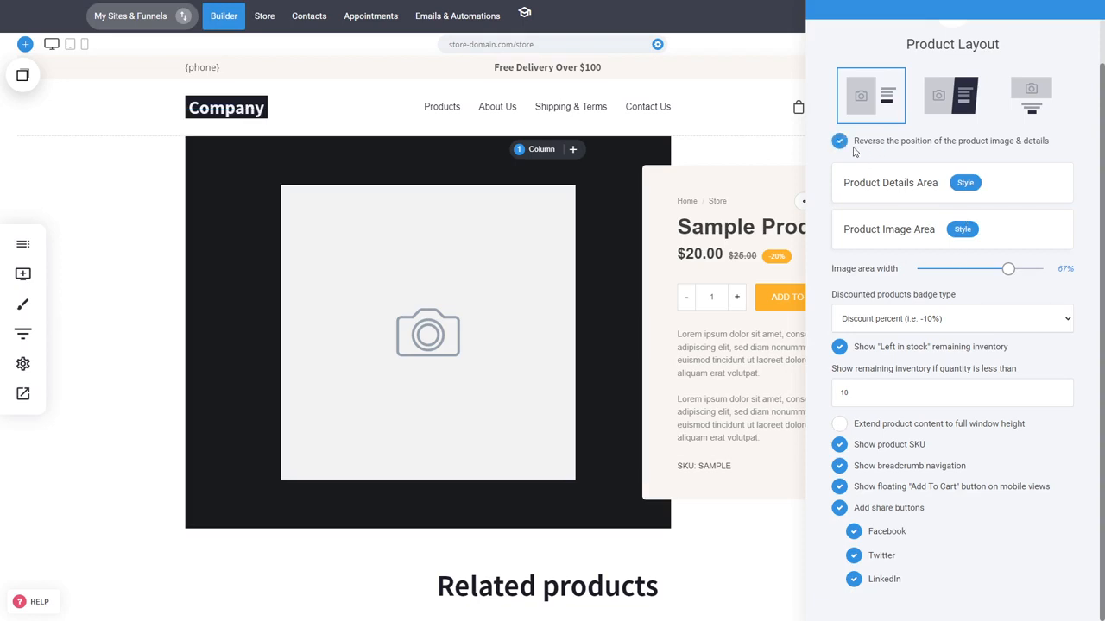
Change the background color of the product details area to a light beige-grey.
click(965, 183)
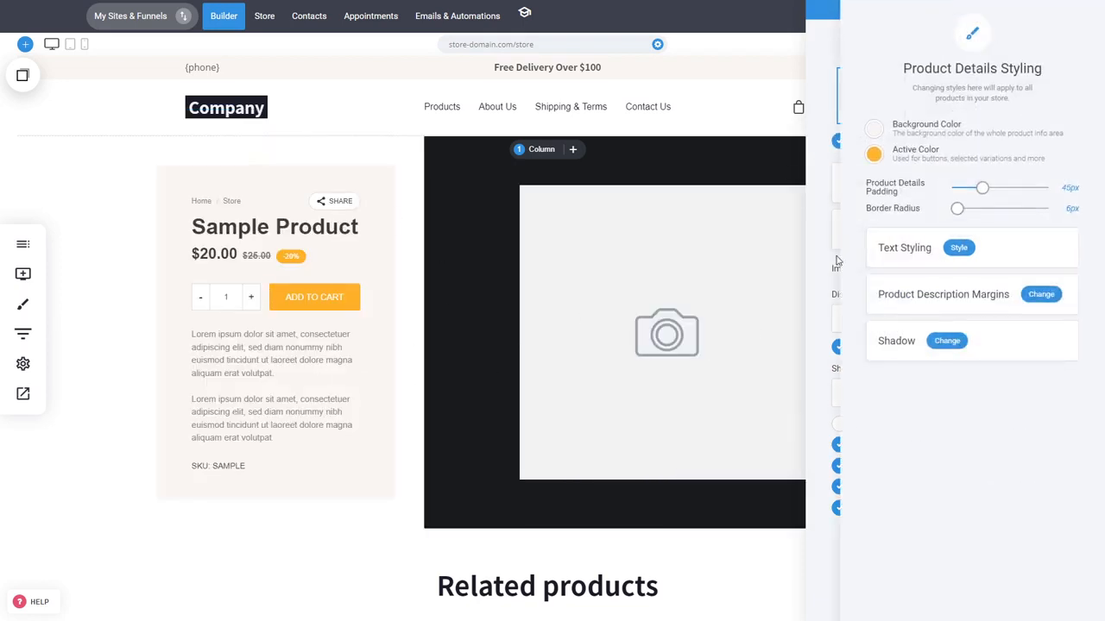
click(873, 129)
drag(893, 178, 855, 184)
click(853, 189)
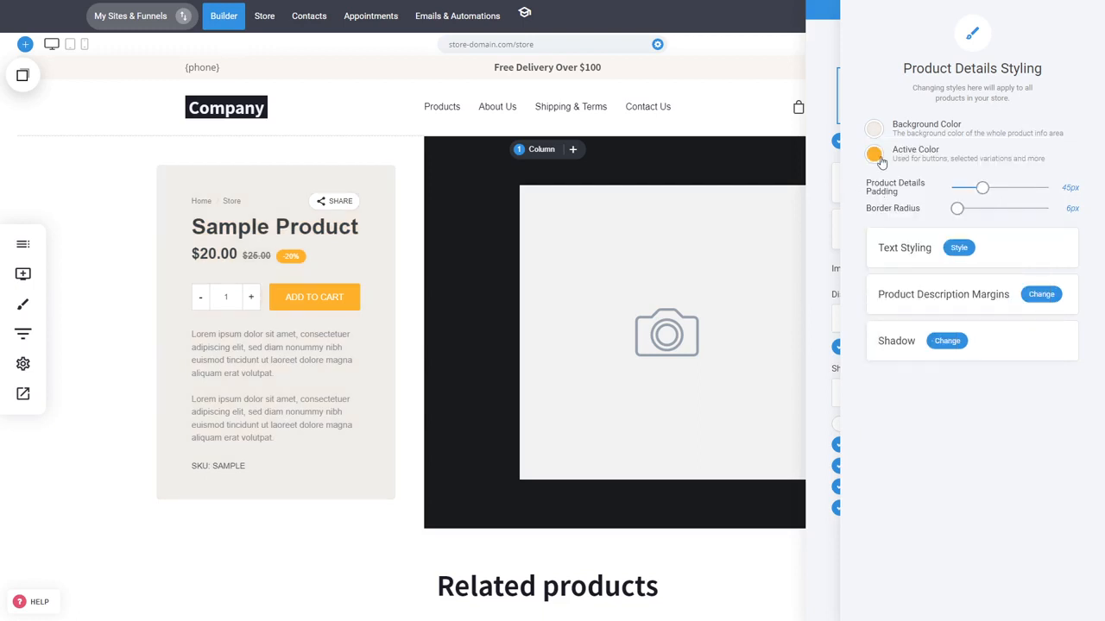
Check the active color choices without changing them, and set the product details padding to 43px and border radius to 21px.
click(875, 156)
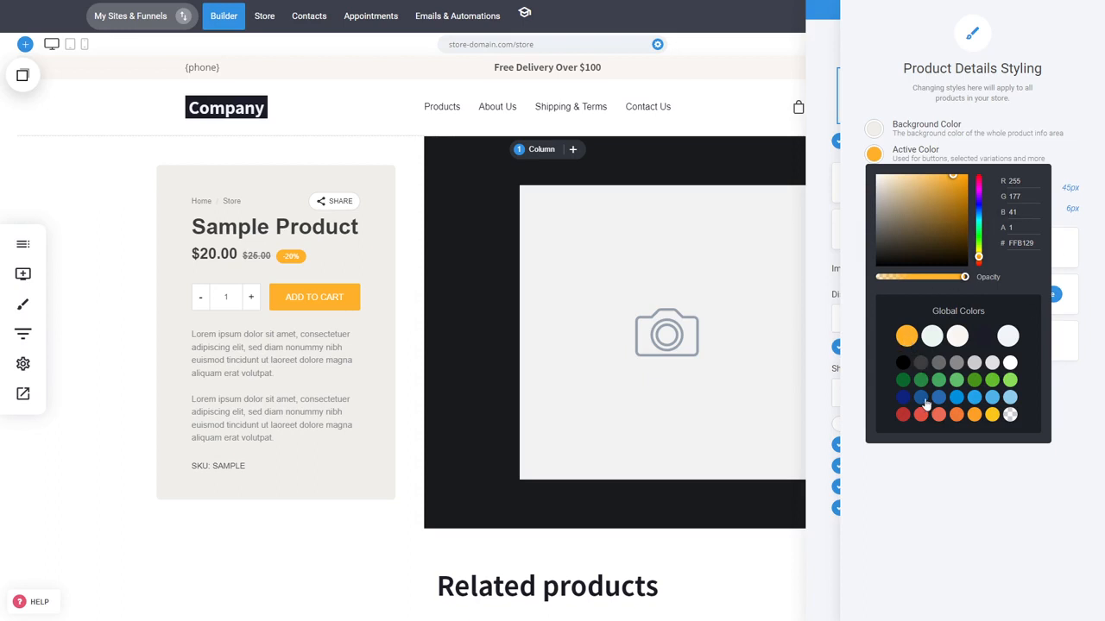
click(859, 280)
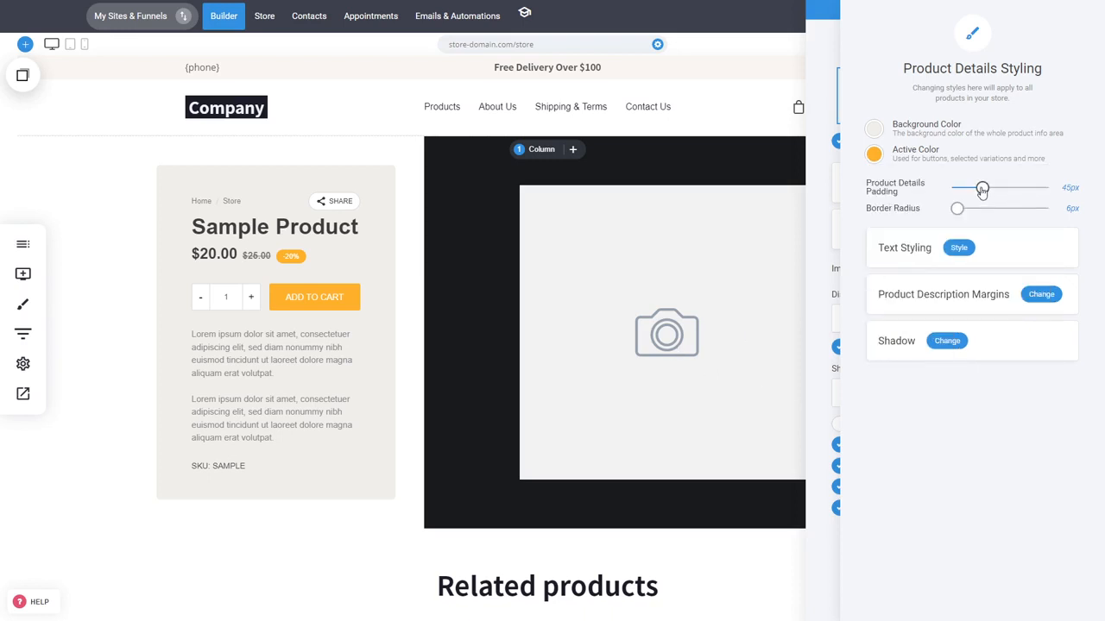
drag(982, 190, 968, 210)
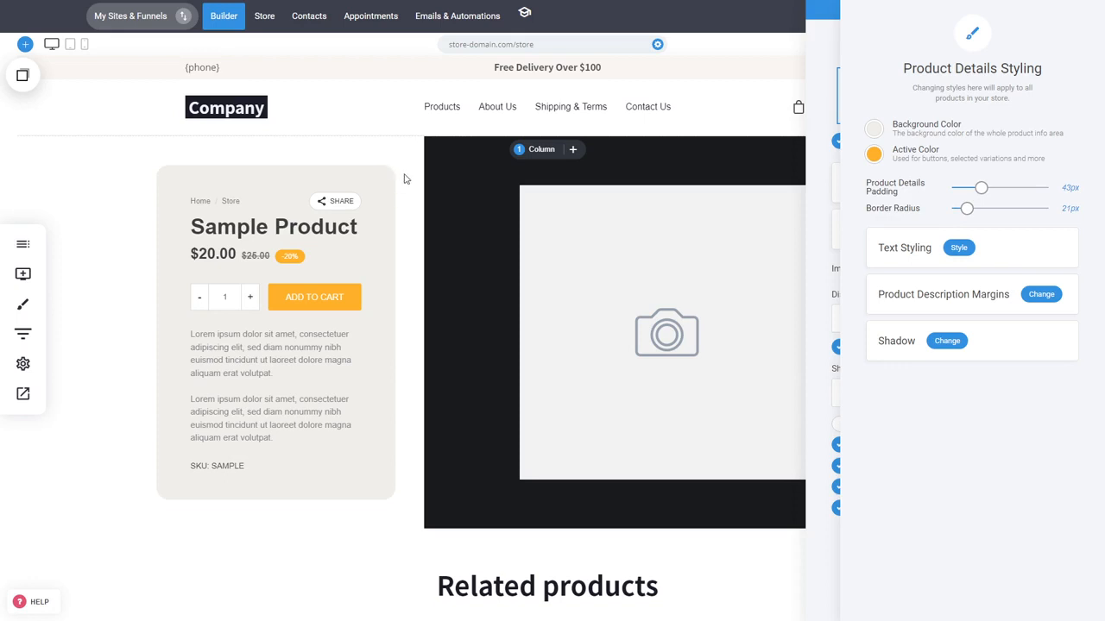
Style the product title text in Courier New with italic on and bold off.
click(959, 249)
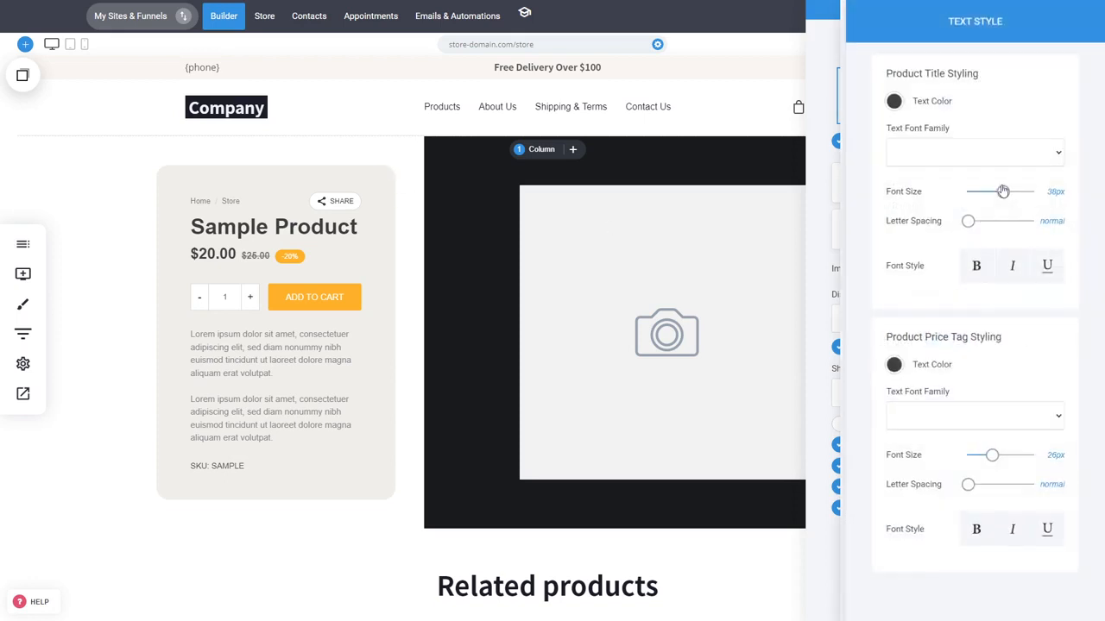
click(1010, 155)
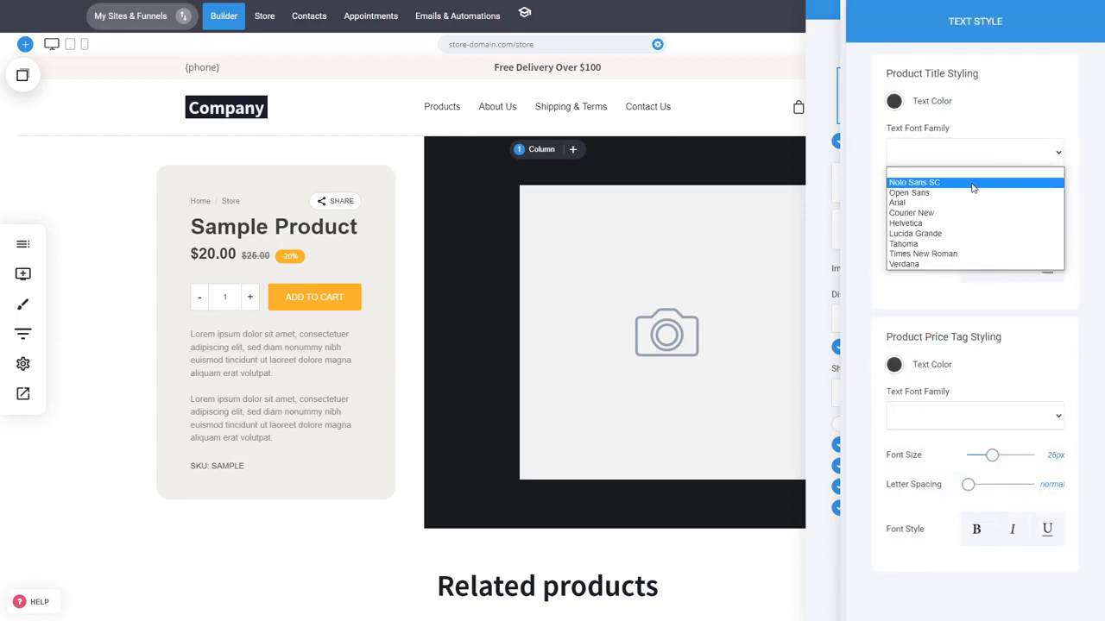
click(972, 183)
click(967, 162)
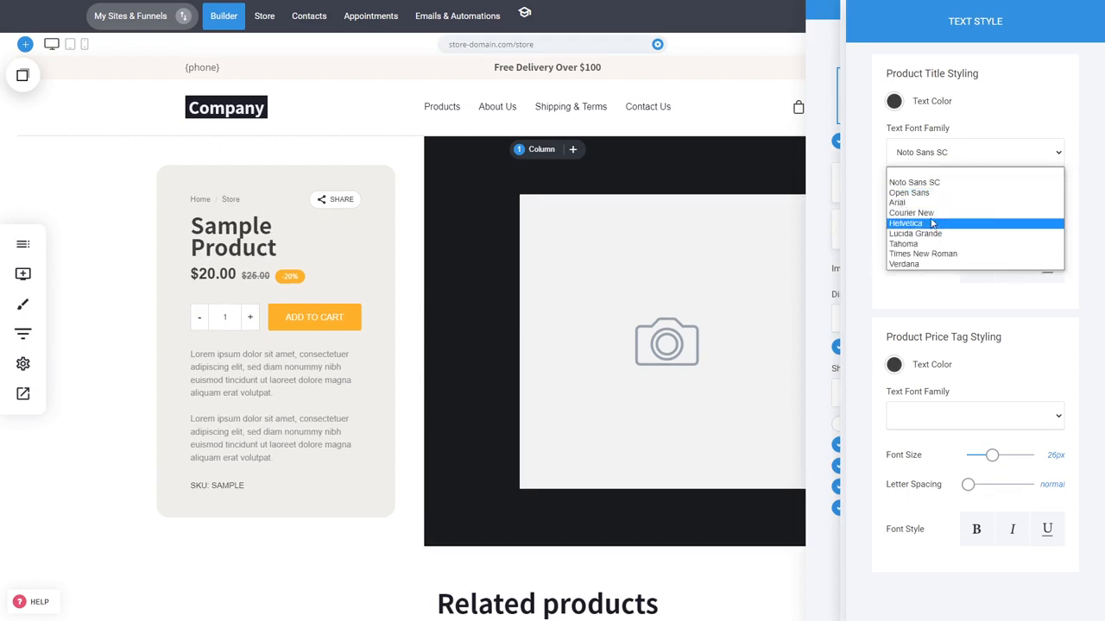
click(940, 220)
click(982, 272)
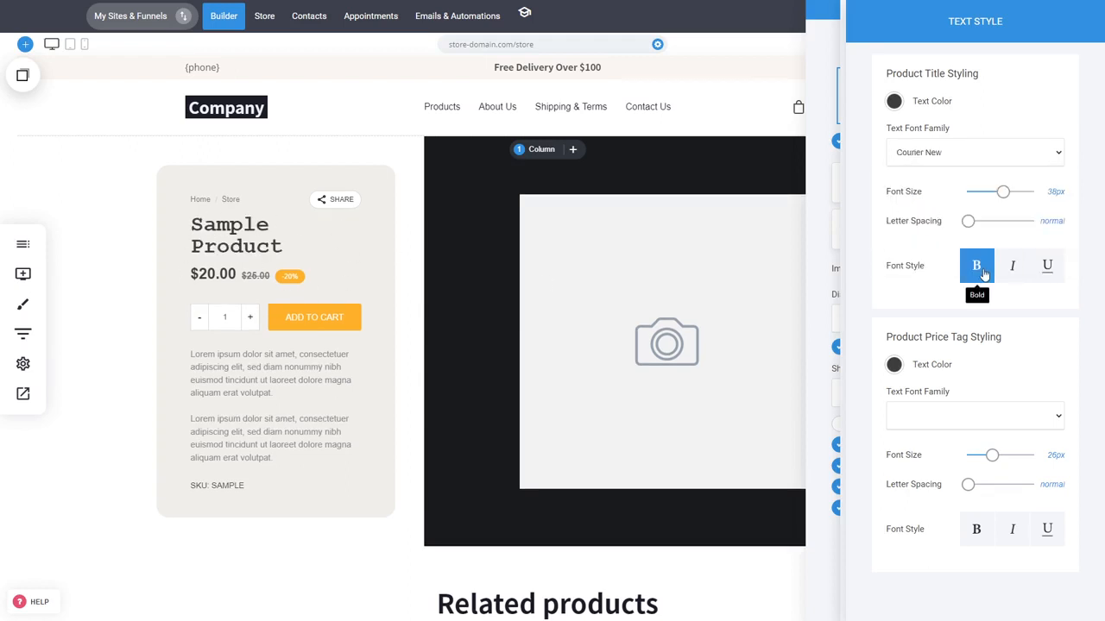
click(1012, 267)
click(971, 268)
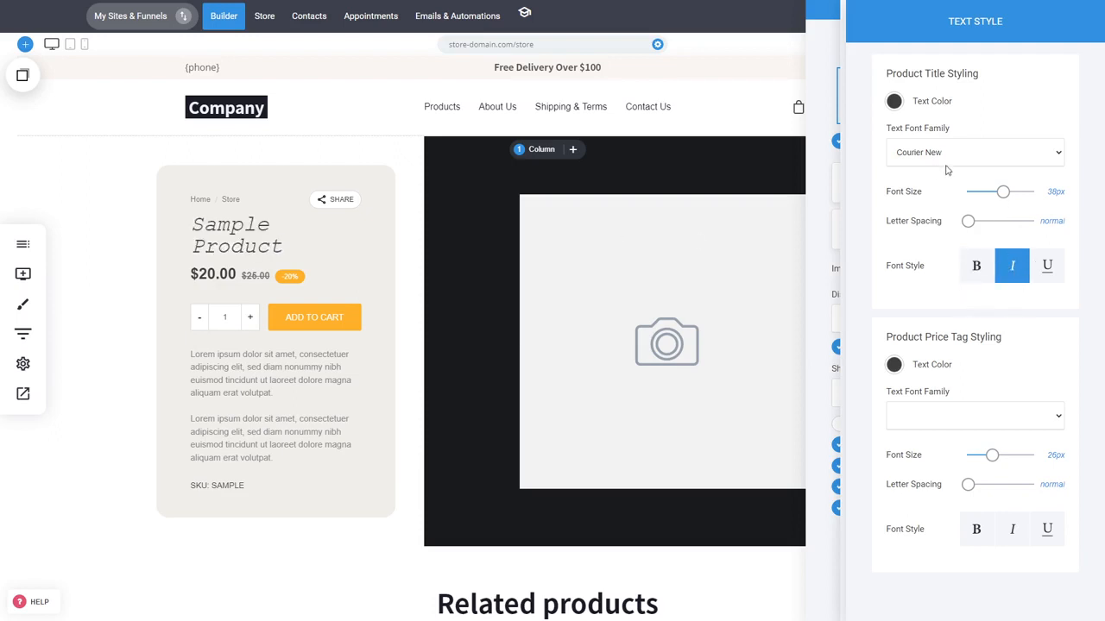
Set the product title font size to 48px and style the product price tag in bold Courier New.
drag(1003, 191, 1013, 197)
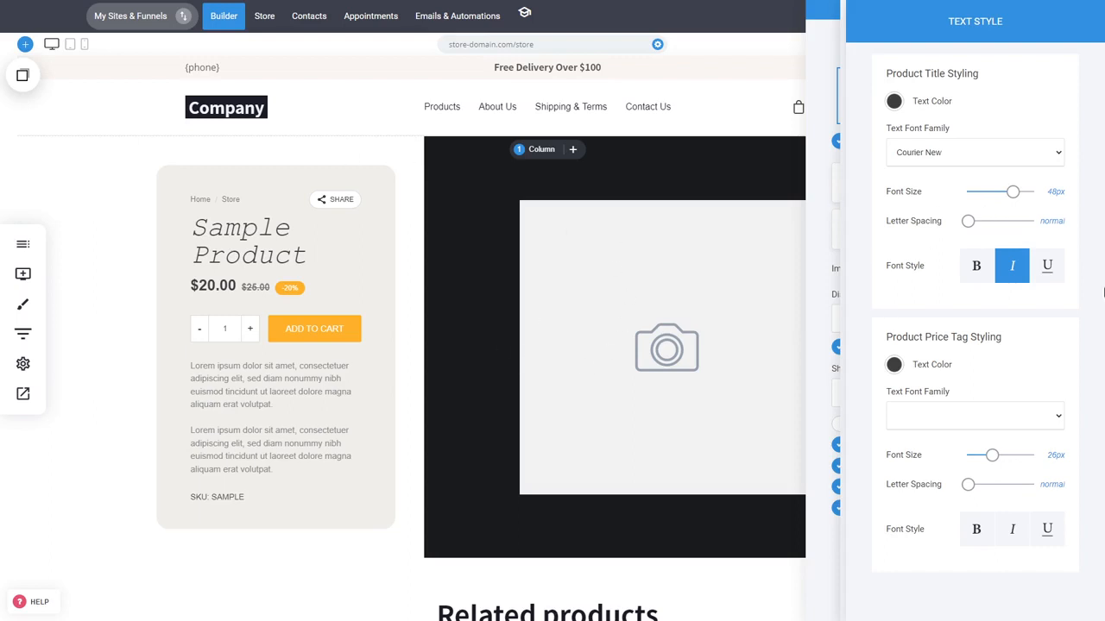
click(987, 429)
click(928, 474)
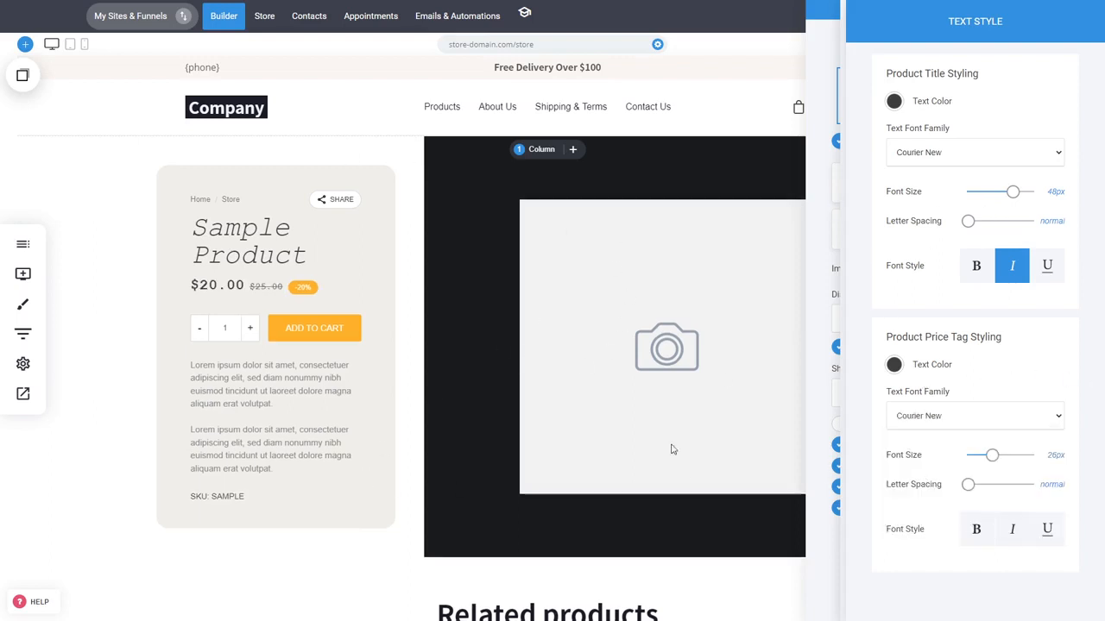
click(977, 528)
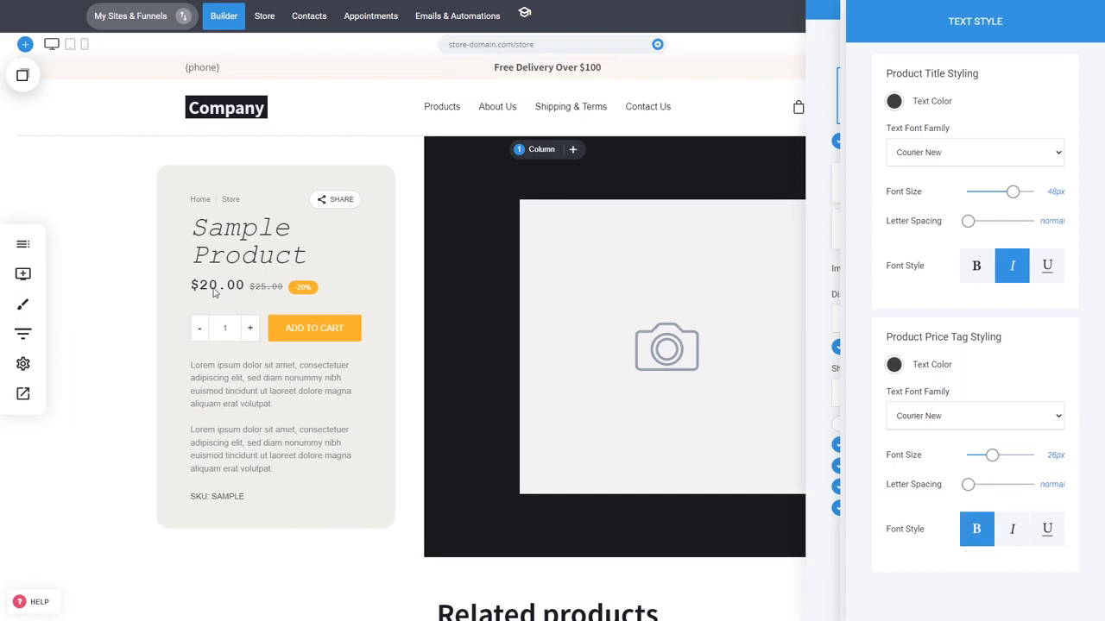
click(828, 365)
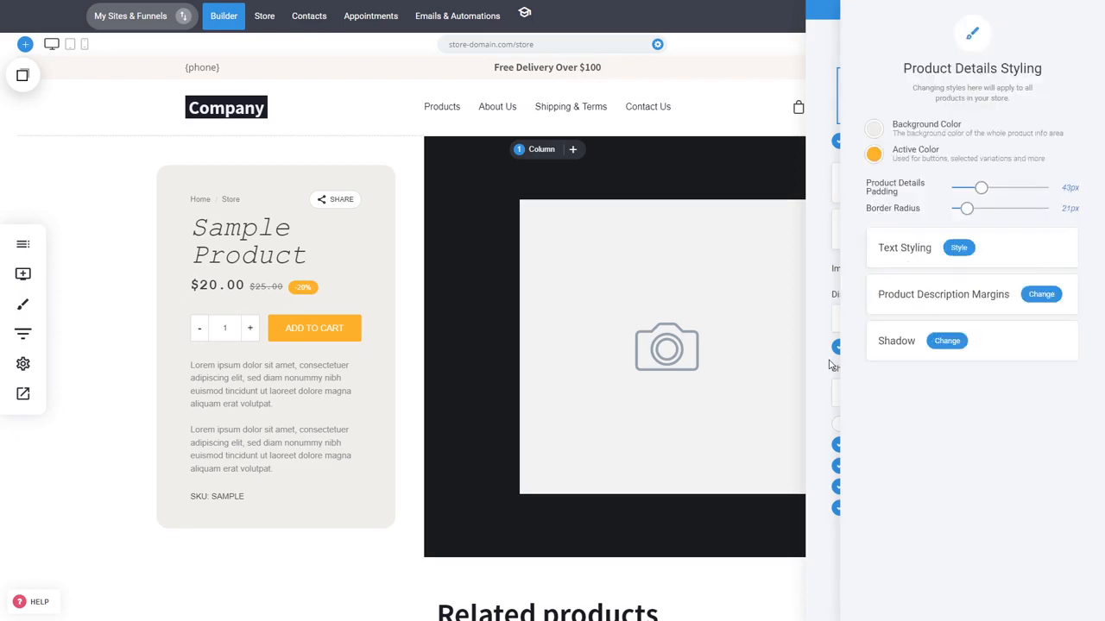
Set the product description margins to 38px at the top, 69px at the bottom and 55px for left/right.
click(1055, 296)
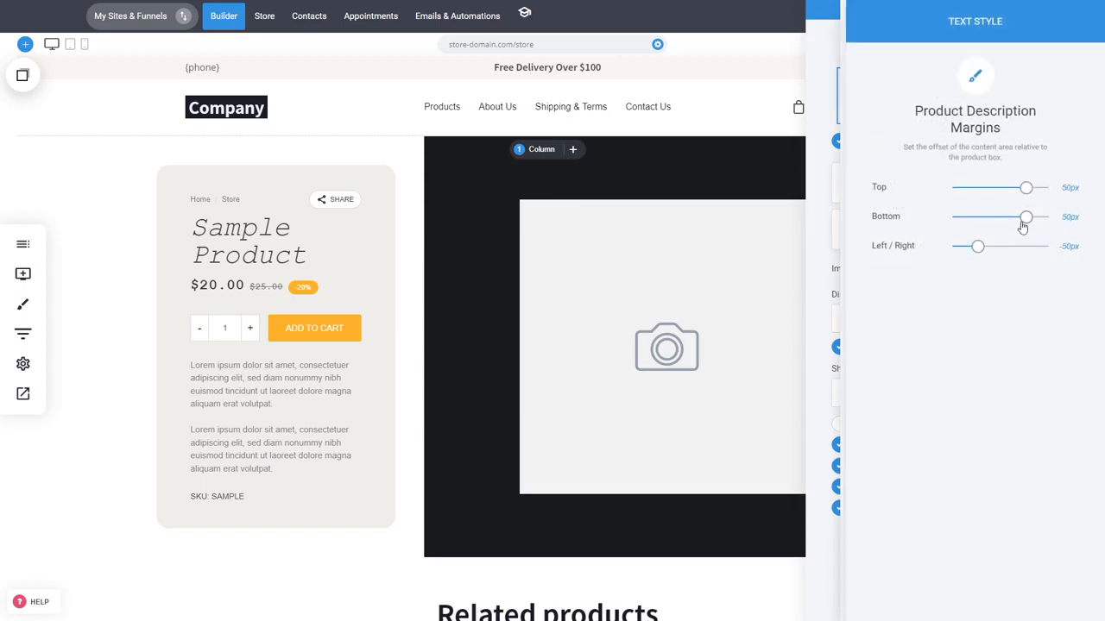
mouse_move(1023, 217)
mouse_down()
mouse_move(1014, 218)
mouse_move(1023, 218)
mouse_up()
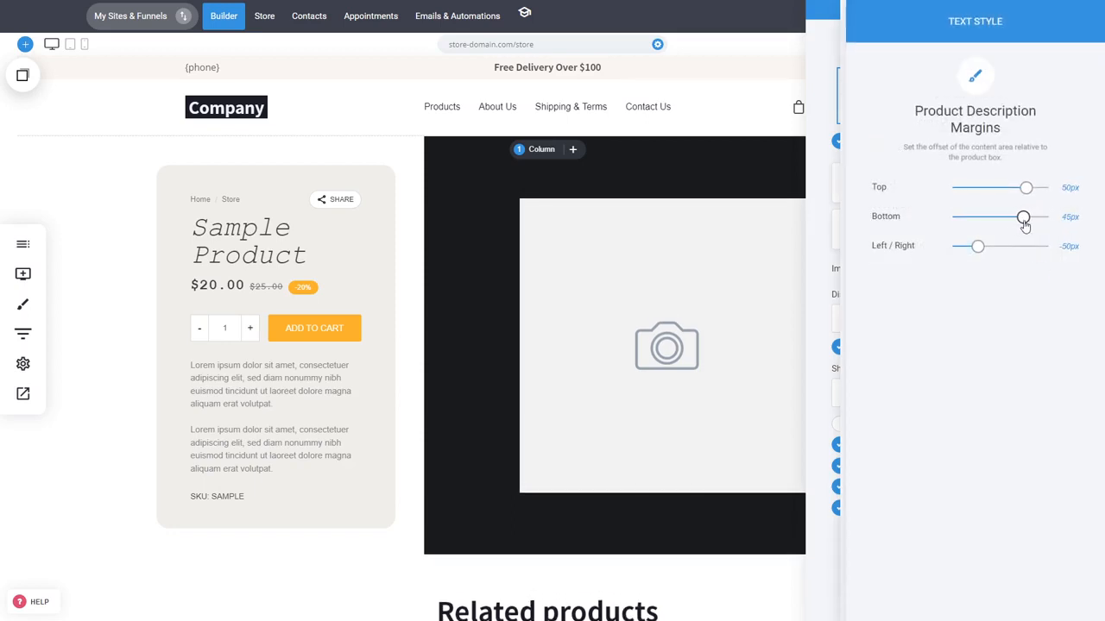
drag(977, 247, 1028, 254)
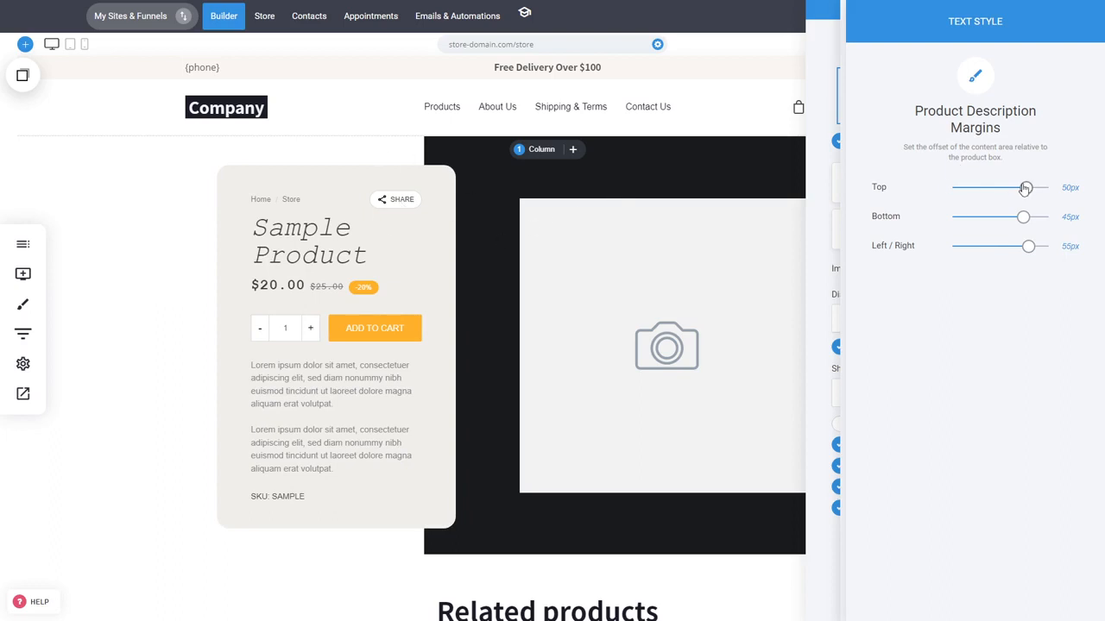
drag(1025, 188, 1040, 231)
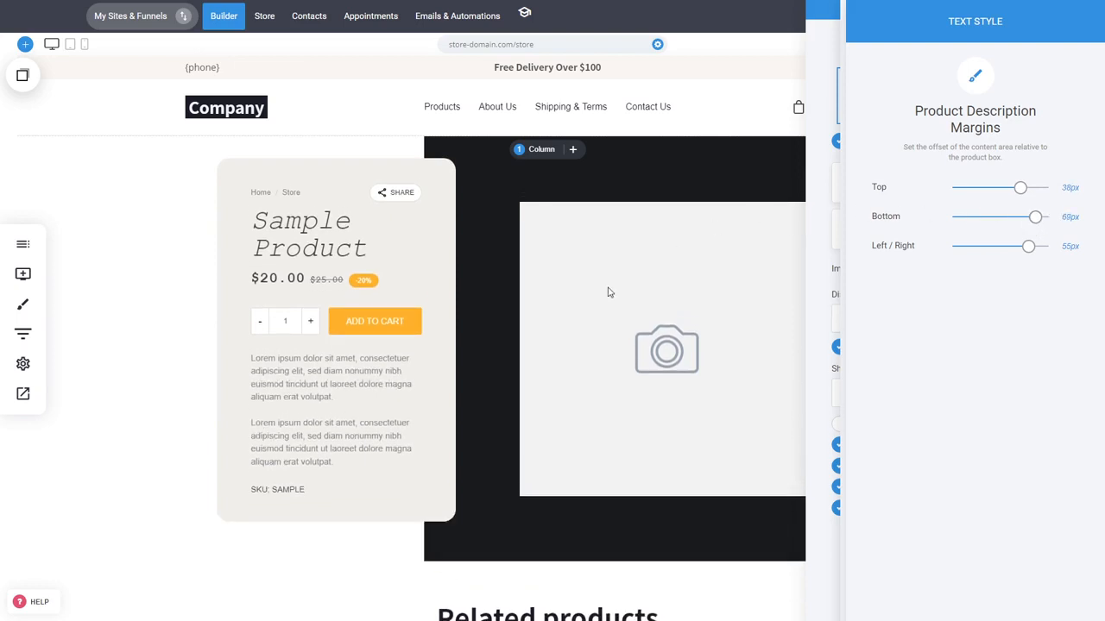
click(799, 266)
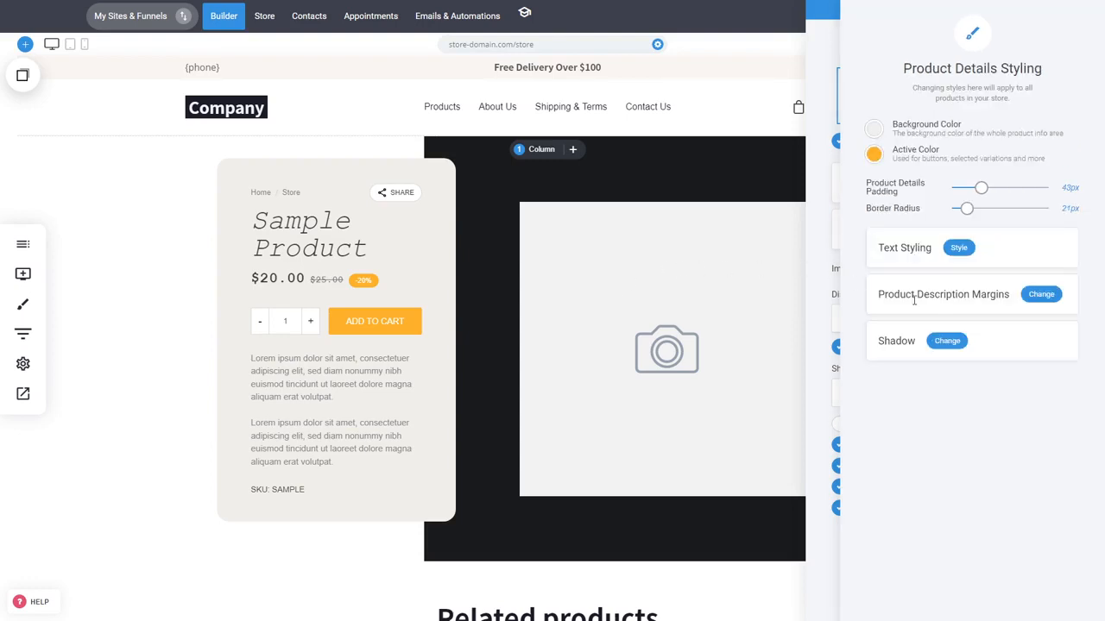
Check the shadow type setting of the product details area and return to the product layout settings.
click(947, 341)
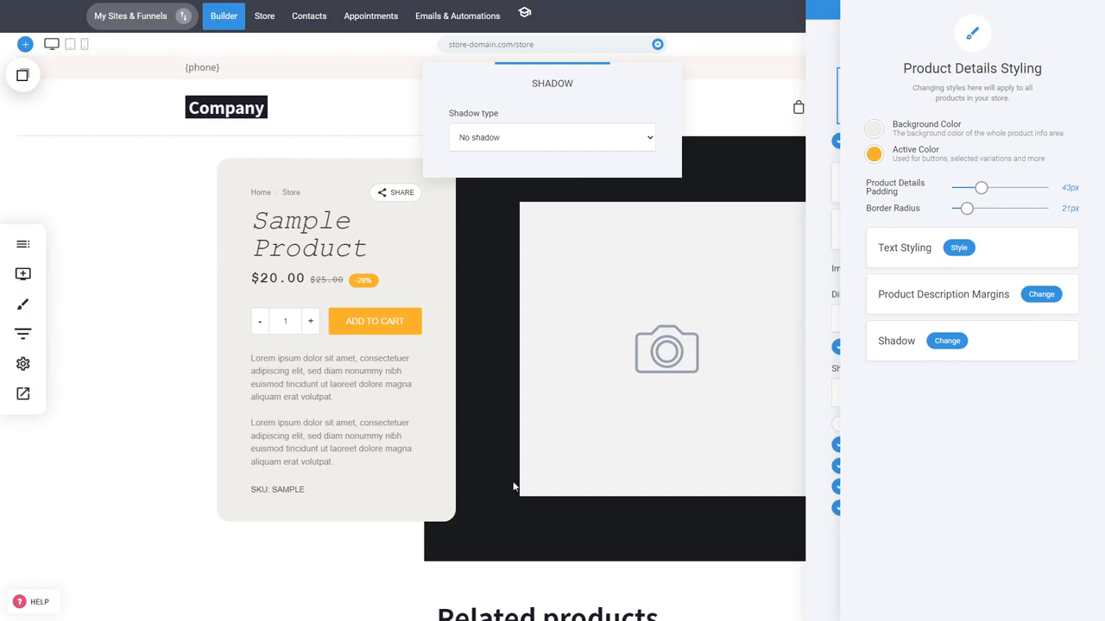
click(835, 260)
click(822, 271)
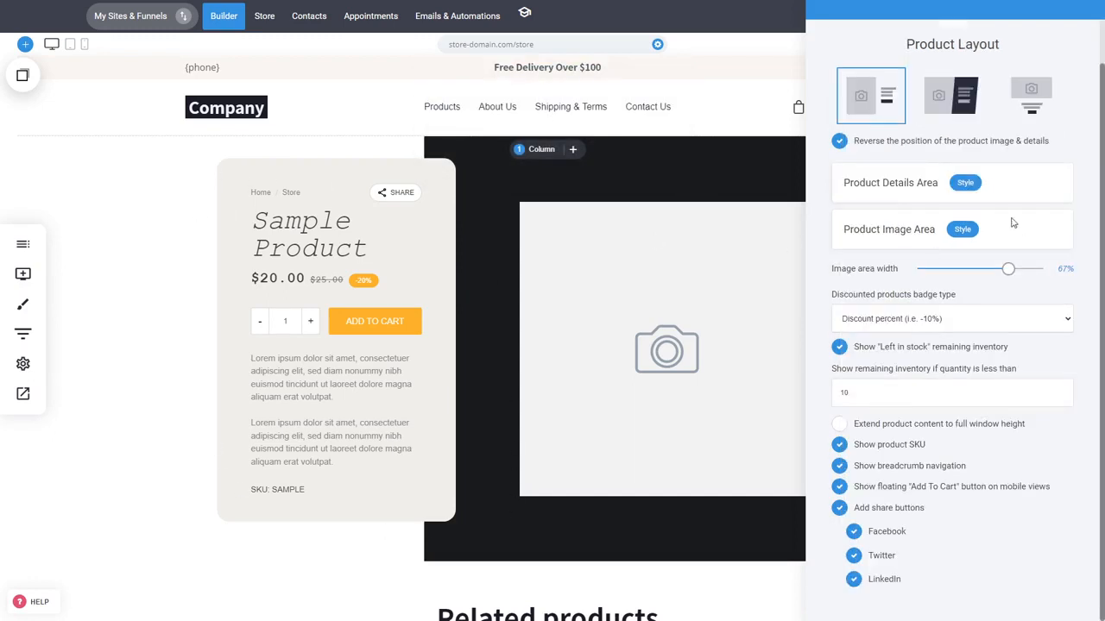
In the product image area styling, try the top image alignment and set it back to centre.
click(961, 231)
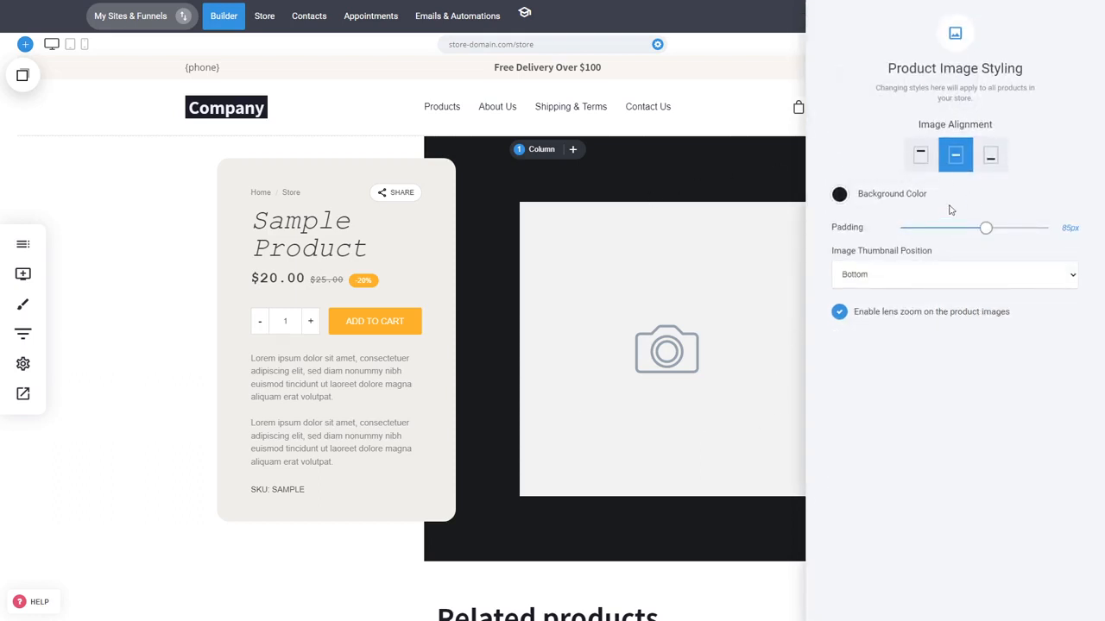
click(920, 154)
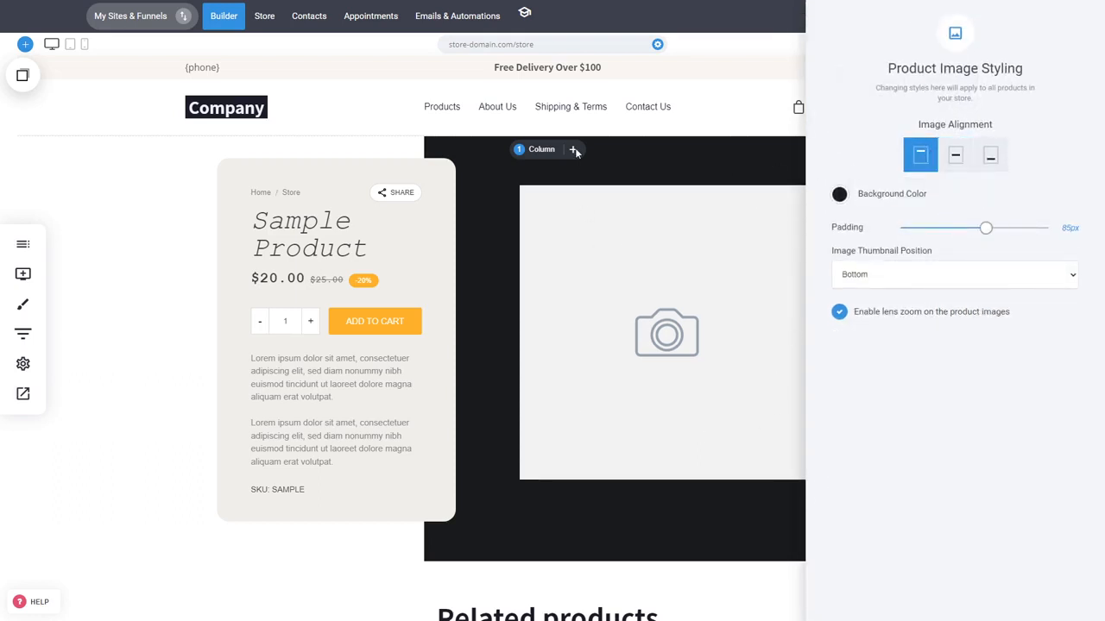
click(955, 158)
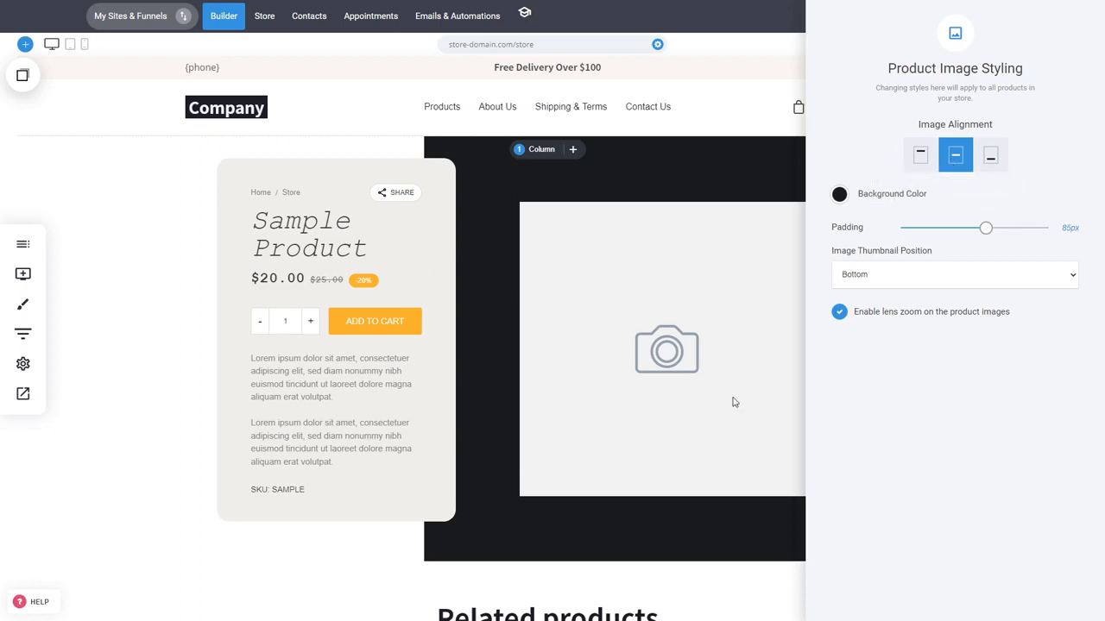
Change the product image area's background color to dark slate grey, #2D3238.
click(839, 194)
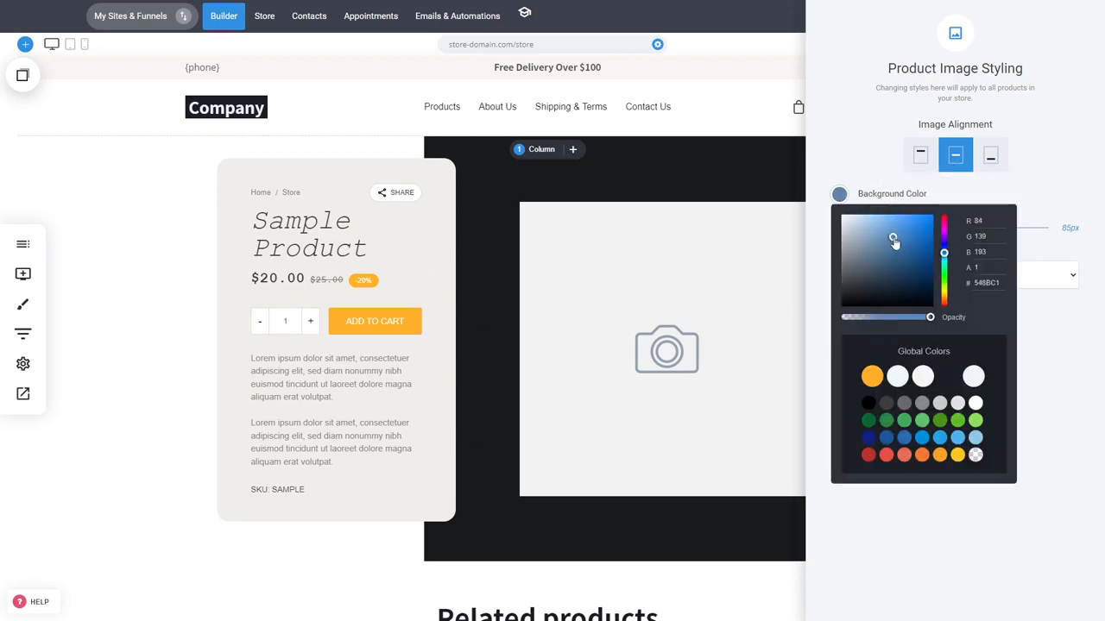
click(897, 239)
drag(898, 239, 860, 288)
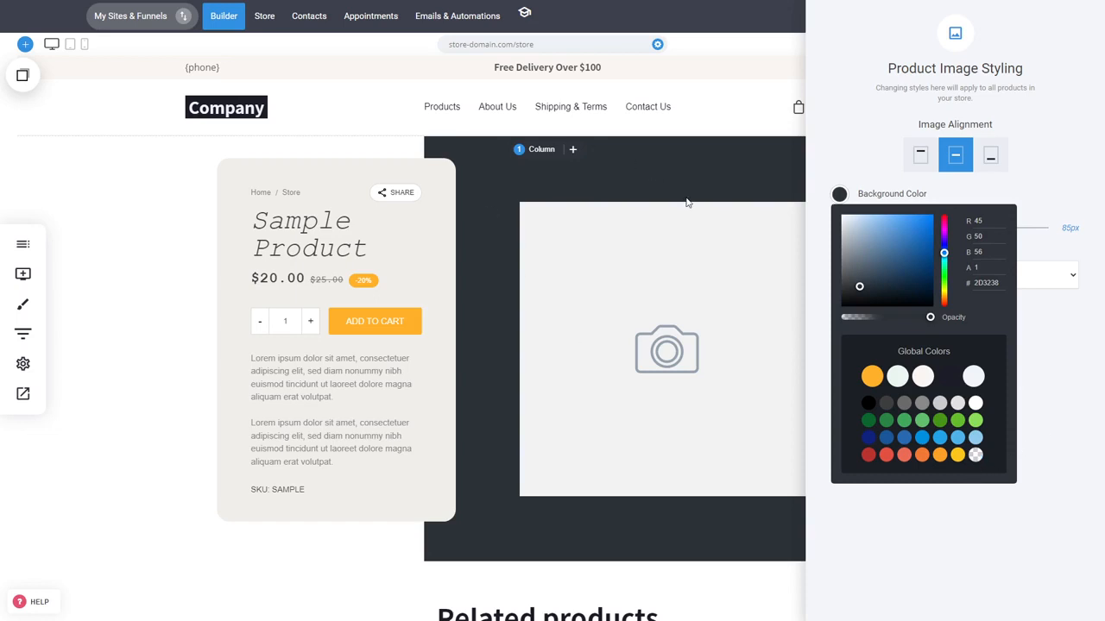
click(955, 538)
Set the product image thumbnail position to Right and save the page.
click(899, 276)
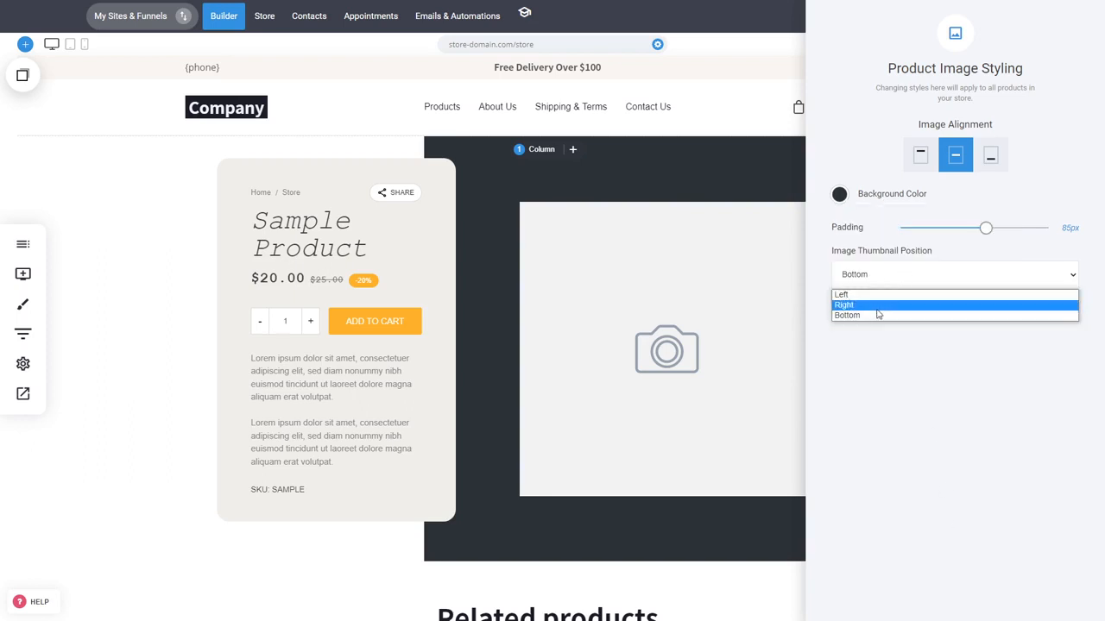
click(855, 448)
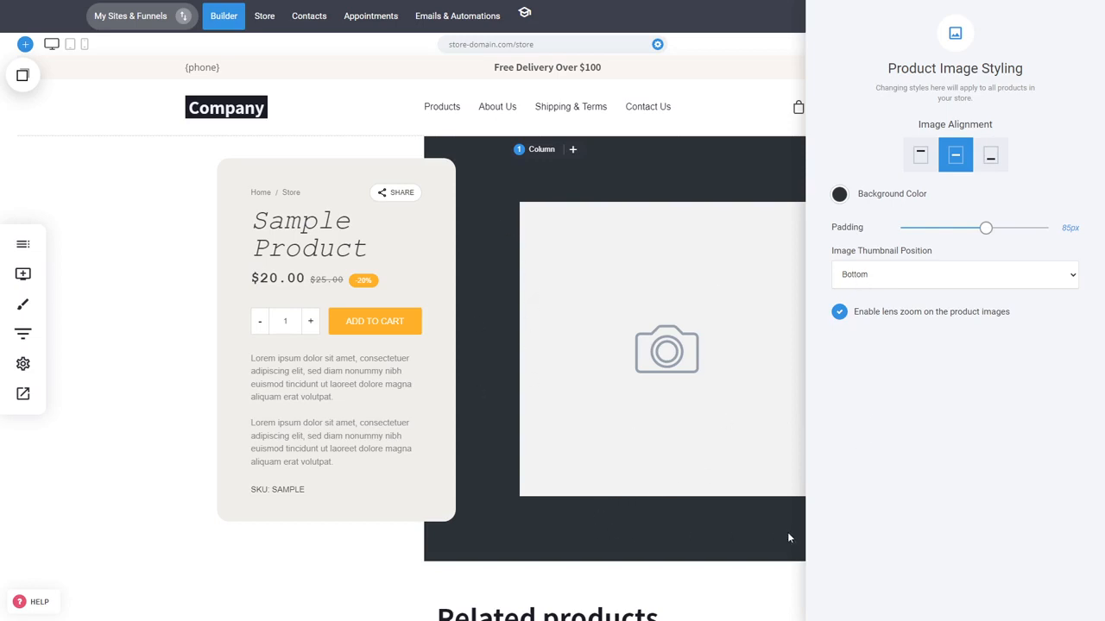
click(928, 278)
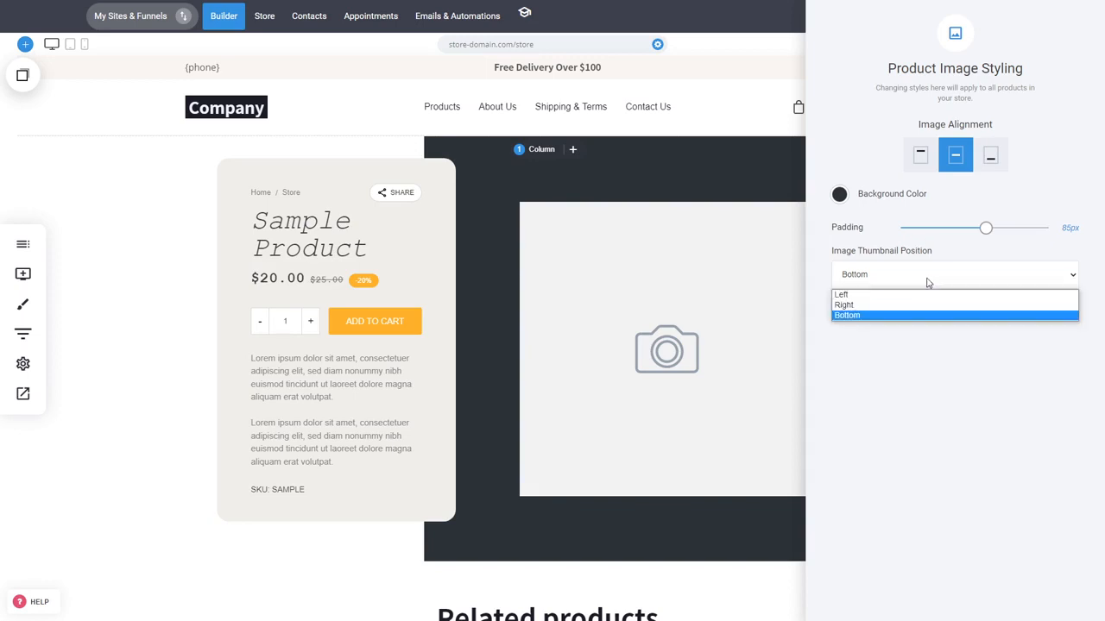
click(862, 305)
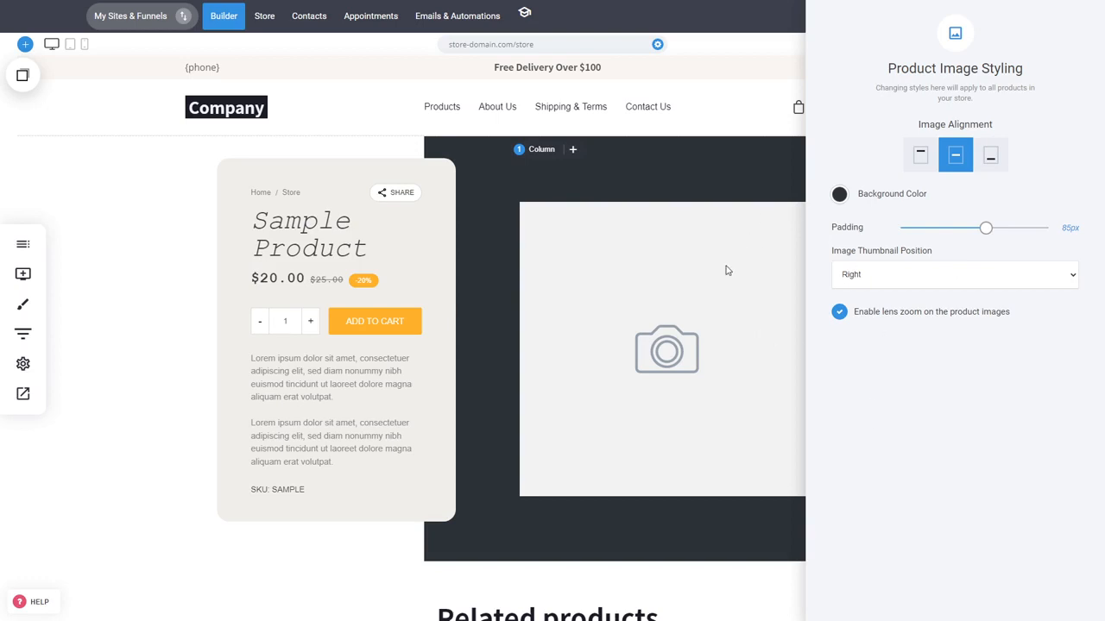
click(673, 325)
click(701, 265)
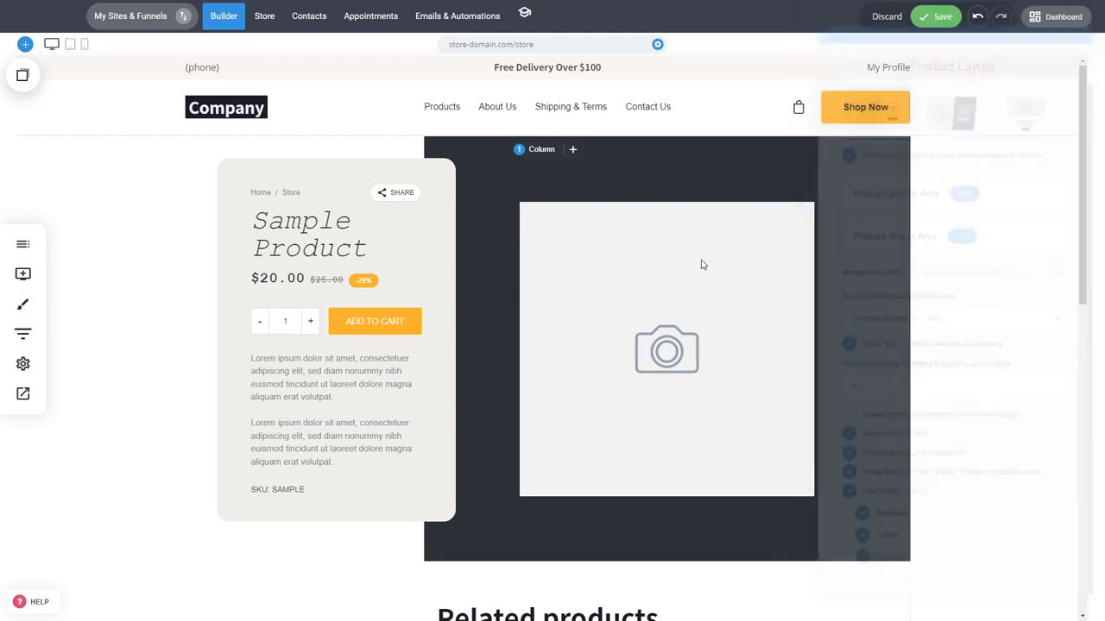
key(ctrl+s)
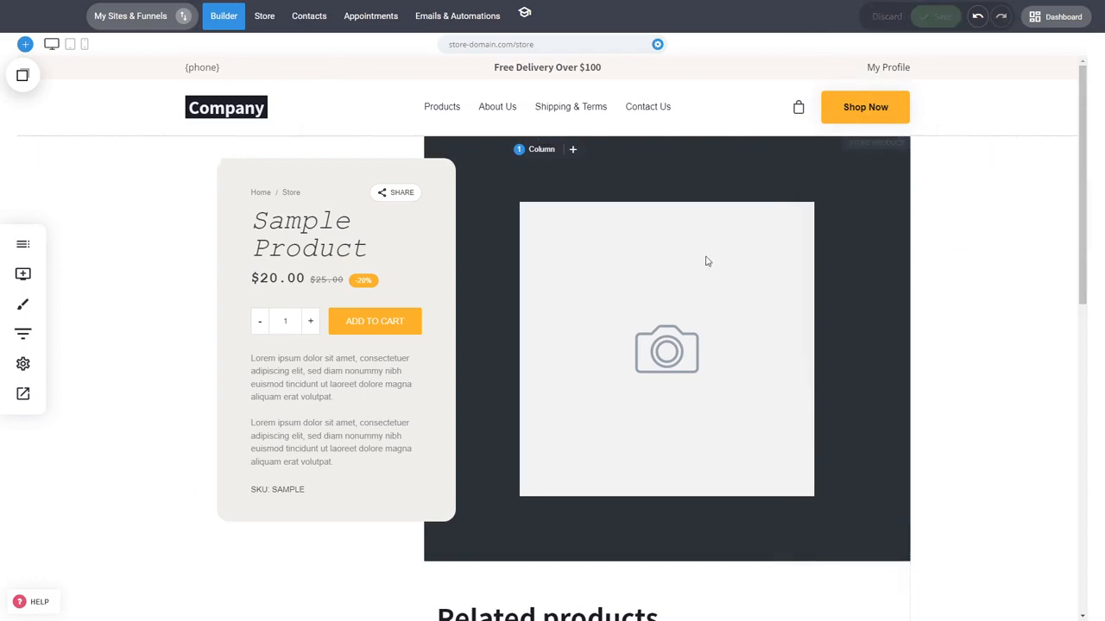
Preview the store, open Product Two and switch between its two image thumbnails to examine the product page styling.
click(24, 396)
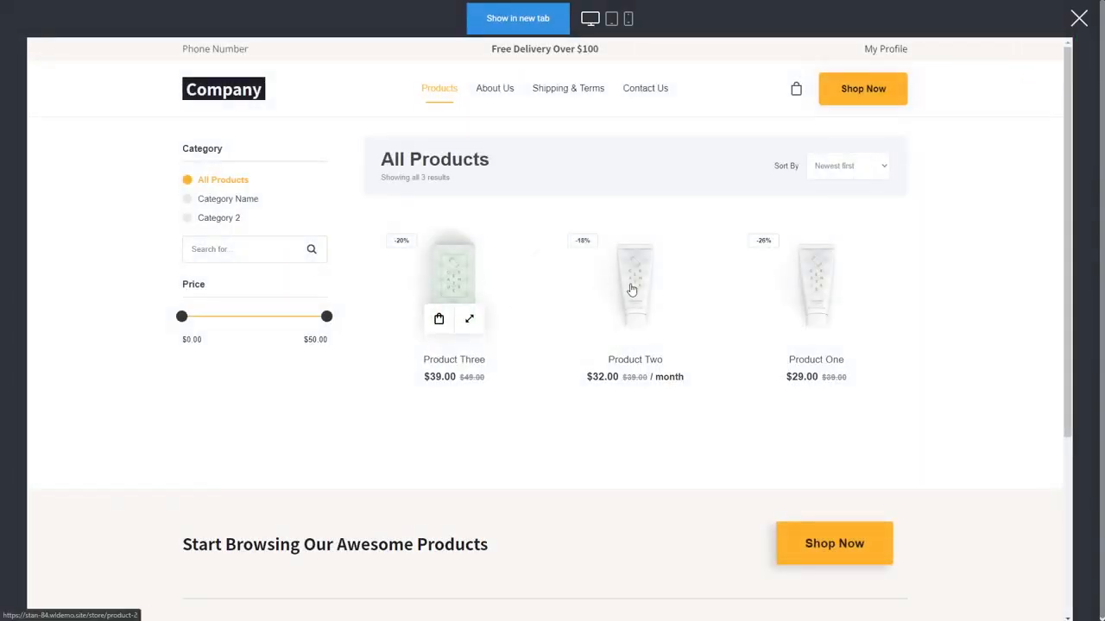
click(637, 282)
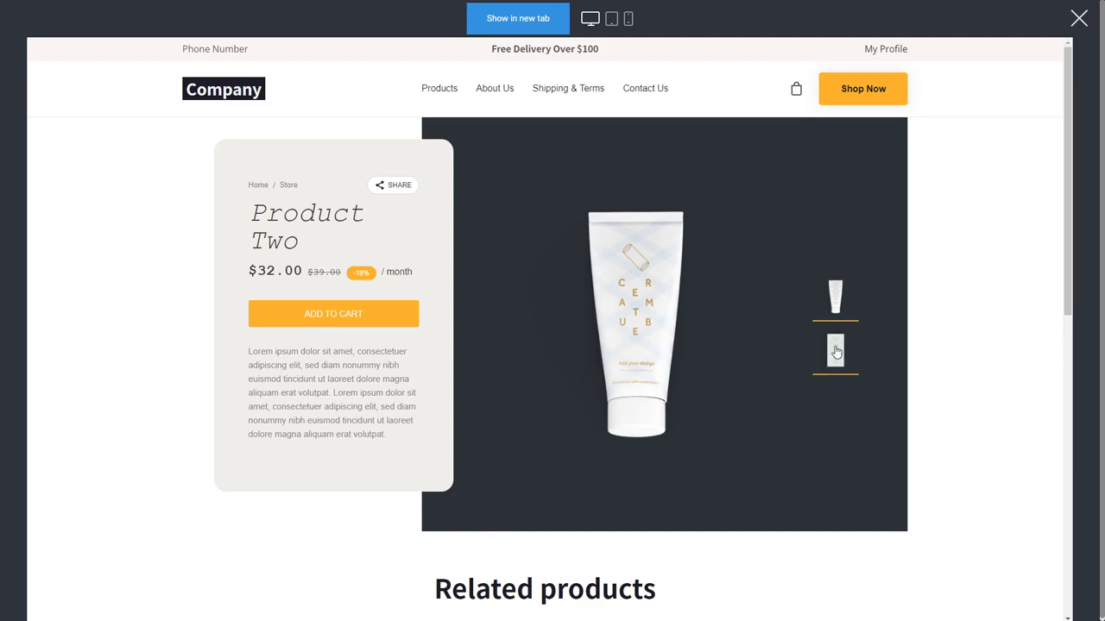
click(834, 350)
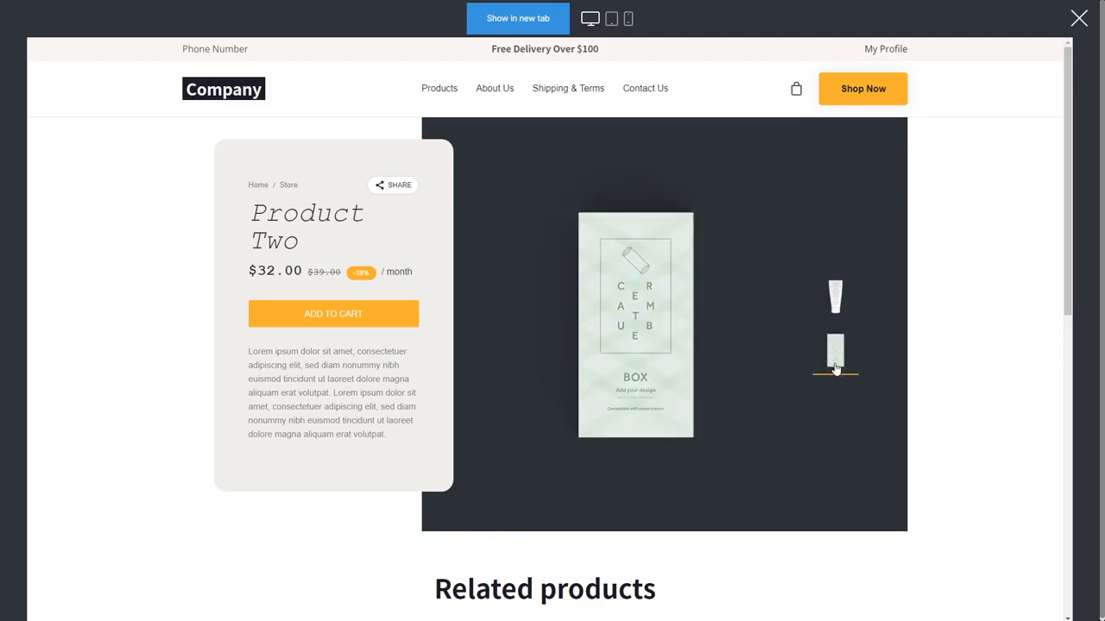
click(835, 297)
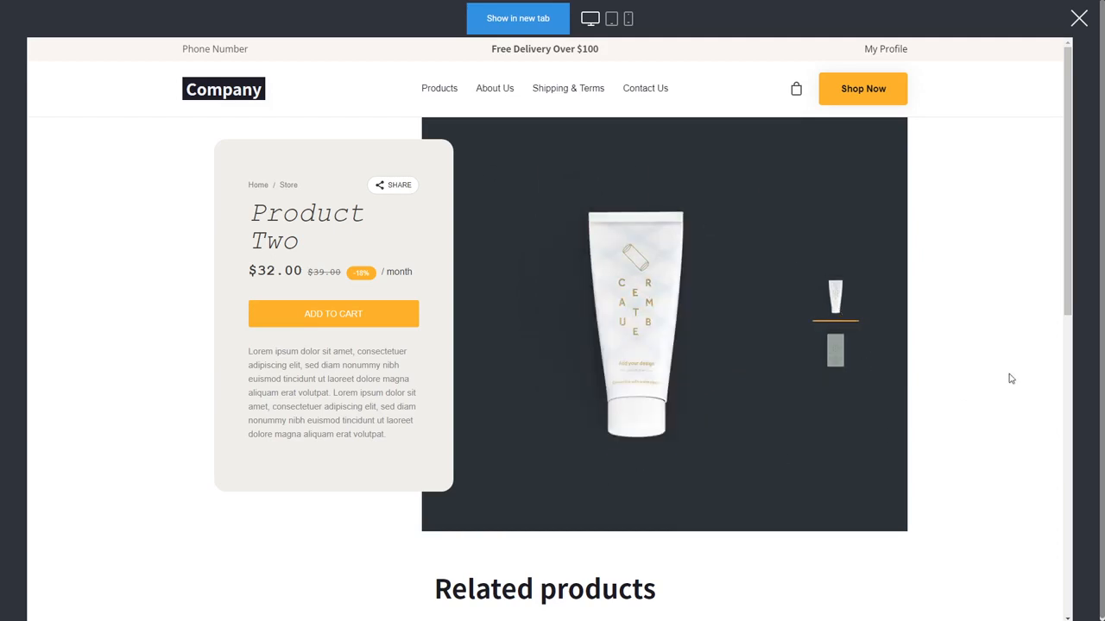
click(1079, 18)
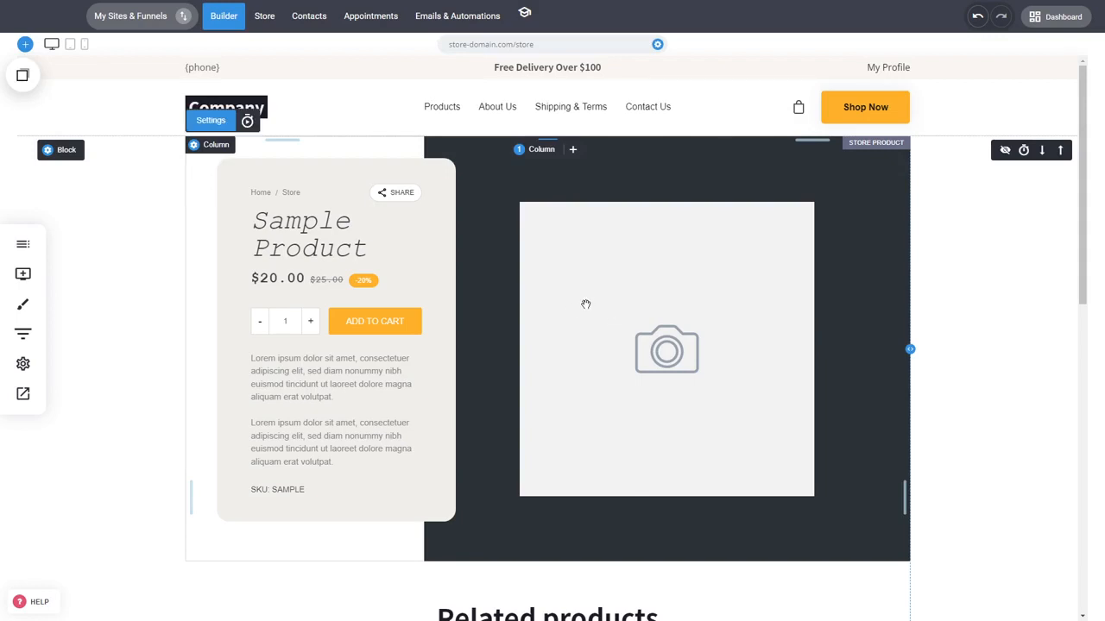
Try a blue background color on the product block and reset the block's background to transparent.
click(48, 149)
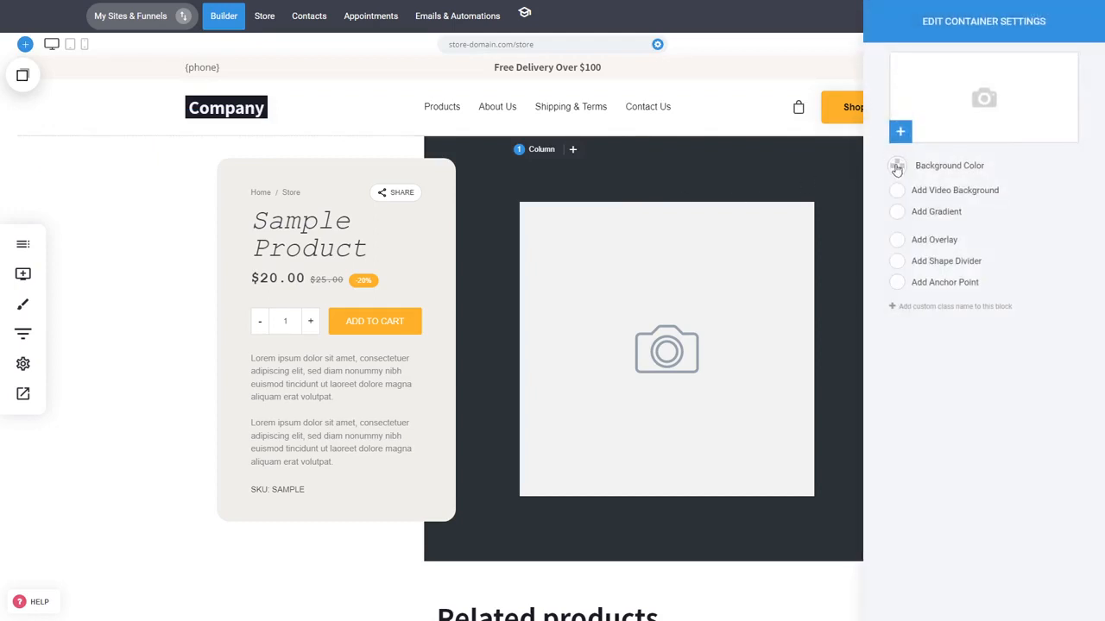
click(212, 208)
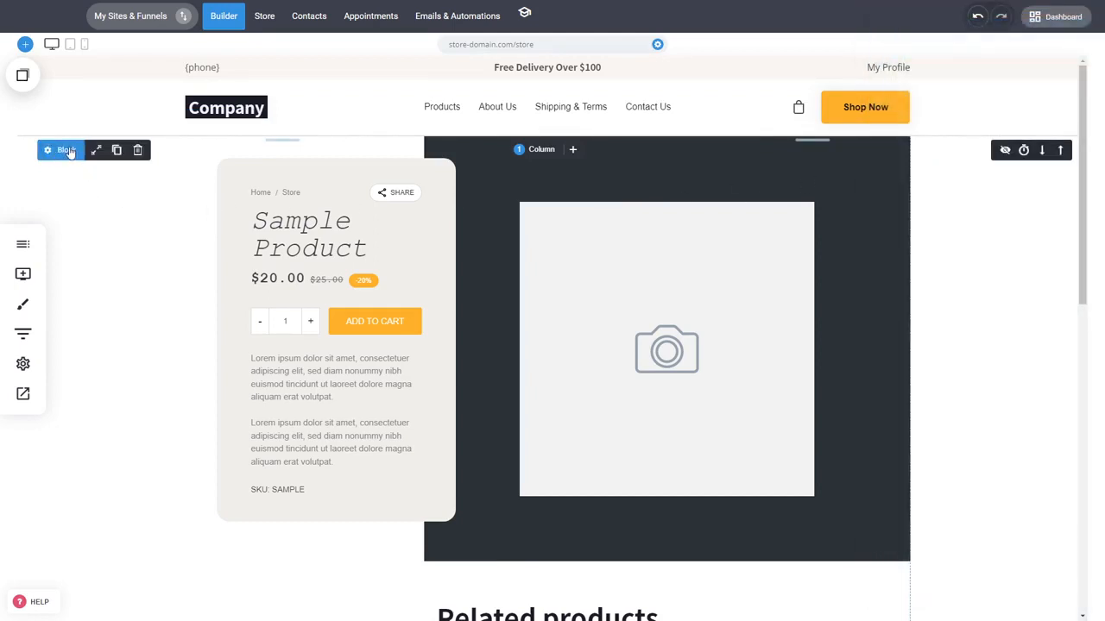
click(67, 150)
click(895, 206)
click(946, 210)
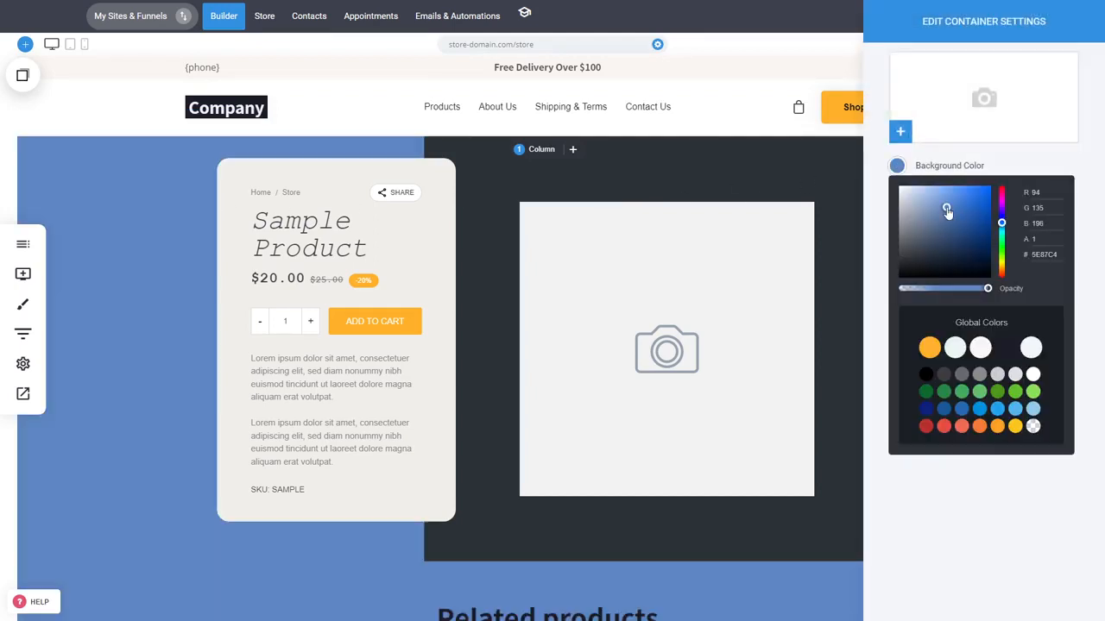
drag(947, 210, 905, 190)
click(1035, 428)
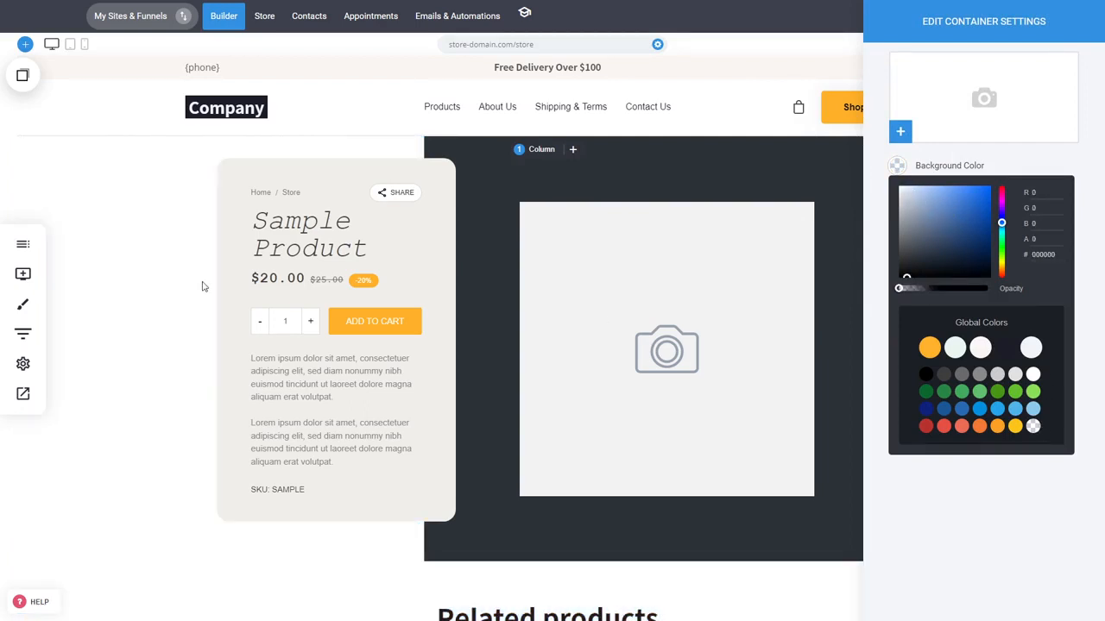
click(204, 287)
Set the product block's container width to Full-Width.
click(97, 150)
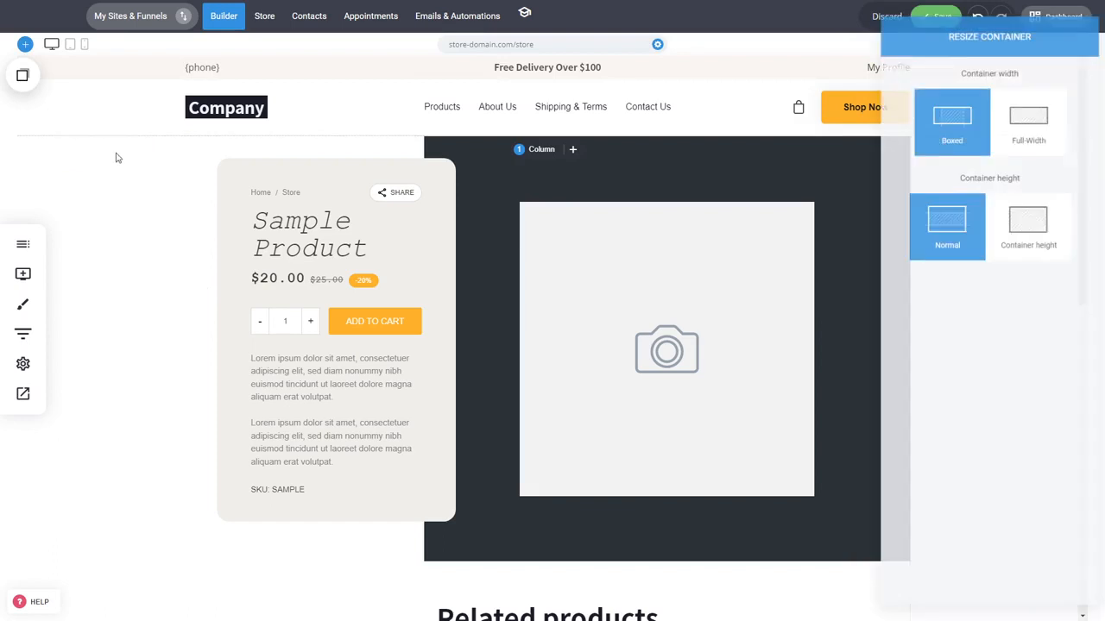
click(1019, 141)
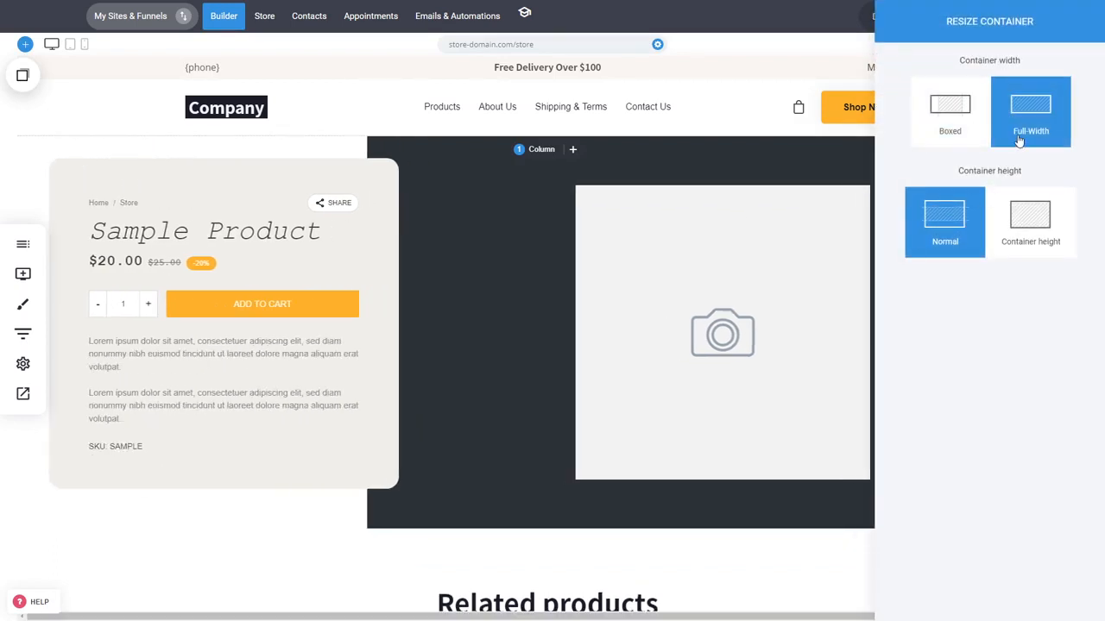
click(446, 337)
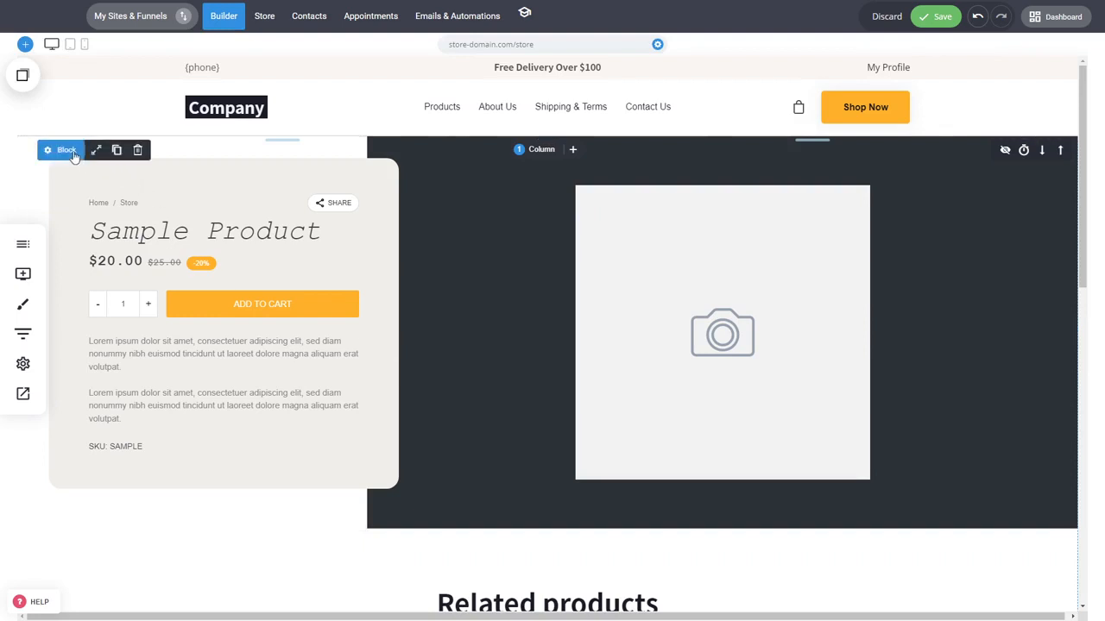
Set the product block's container width back to Boxed.
click(96, 150)
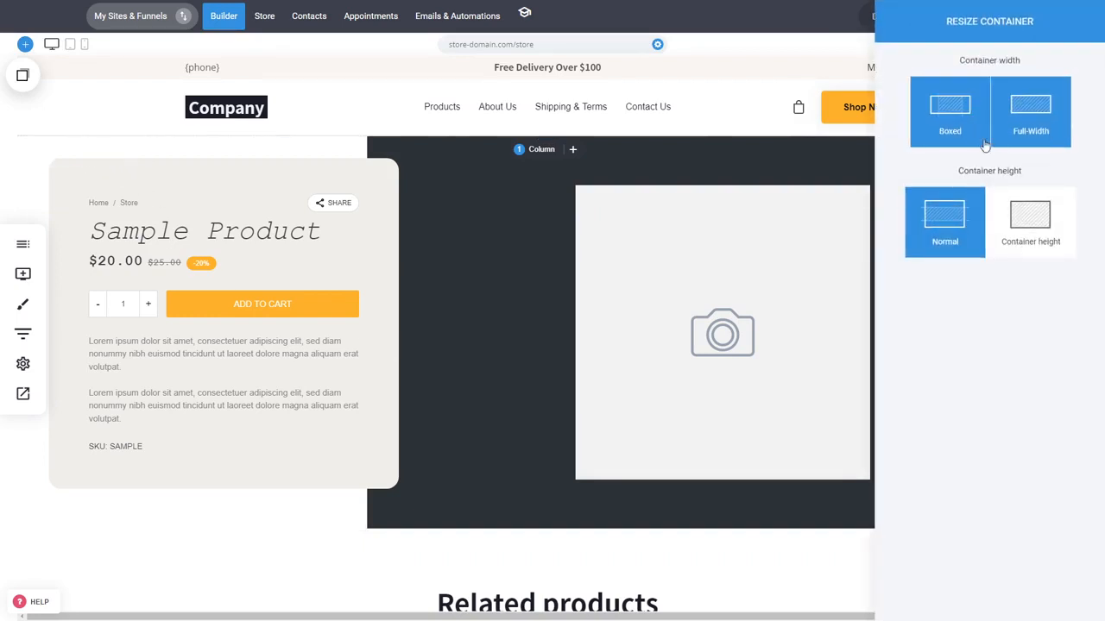
click(967, 116)
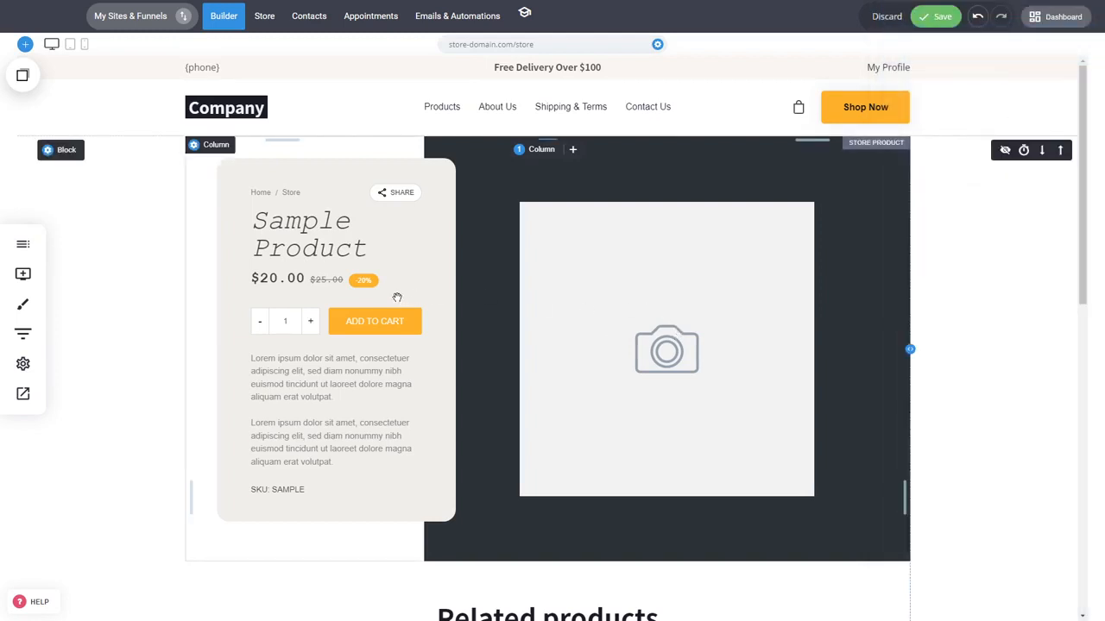
Delete the Related products heading and the store widget with the three related products beneath it.
scroll(424, 286, down, 3)
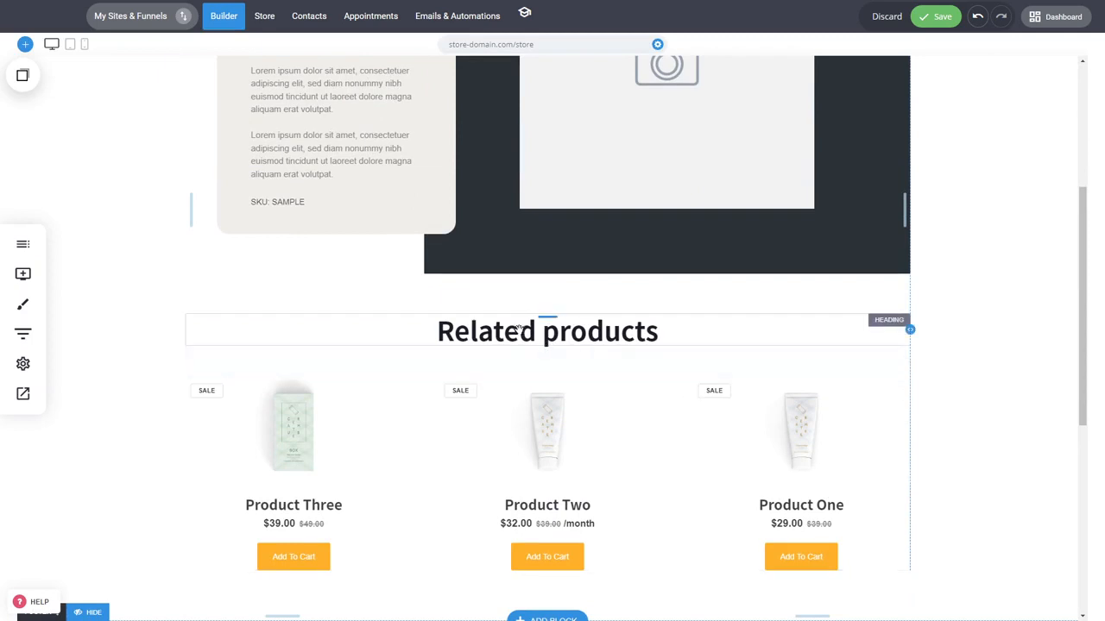
double_click(480, 329)
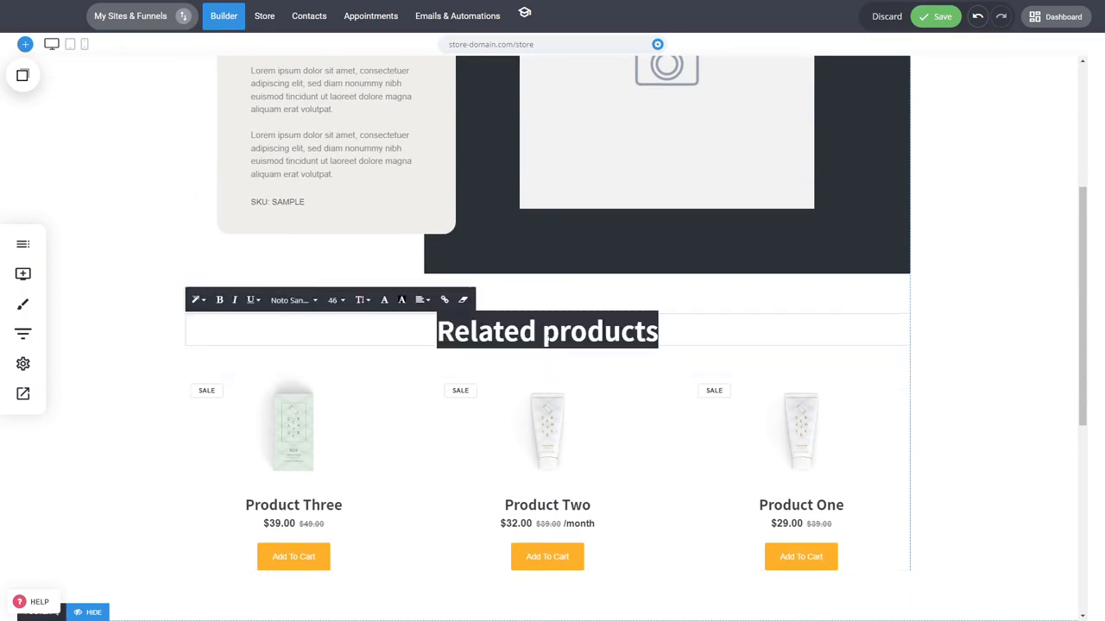
click(1038, 360)
click(639, 335)
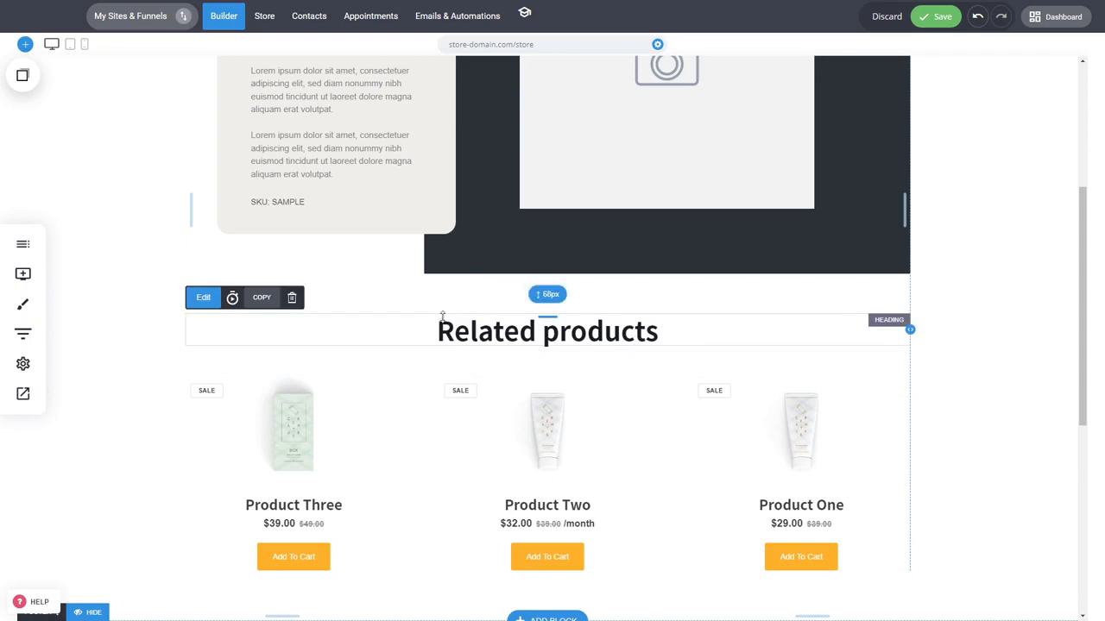
click(292, 297)
click(587, 289)
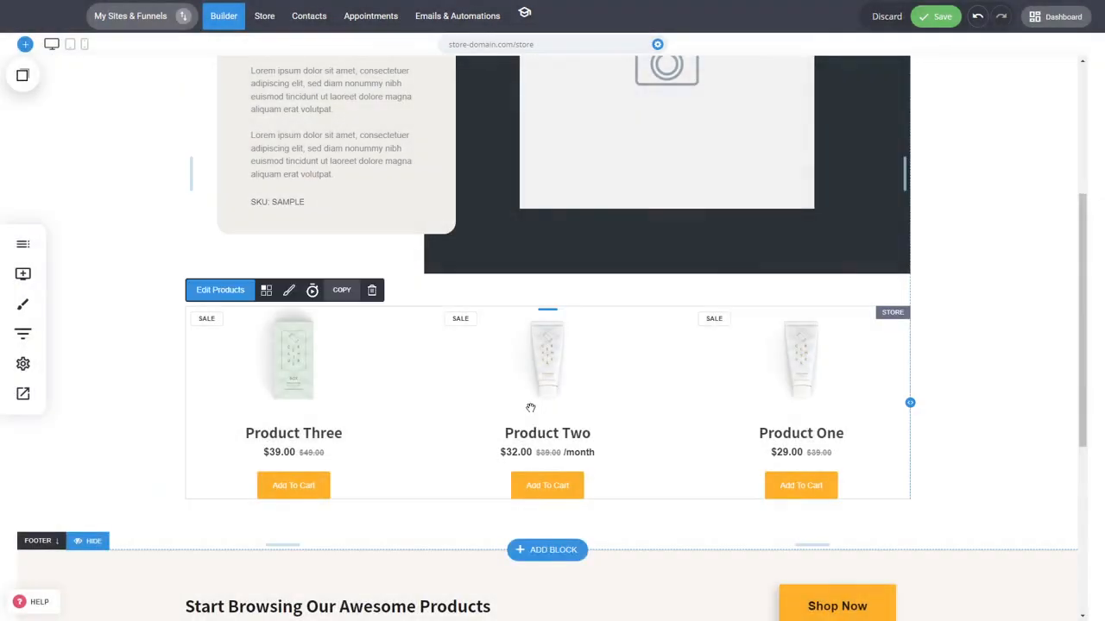
click(376, 295)
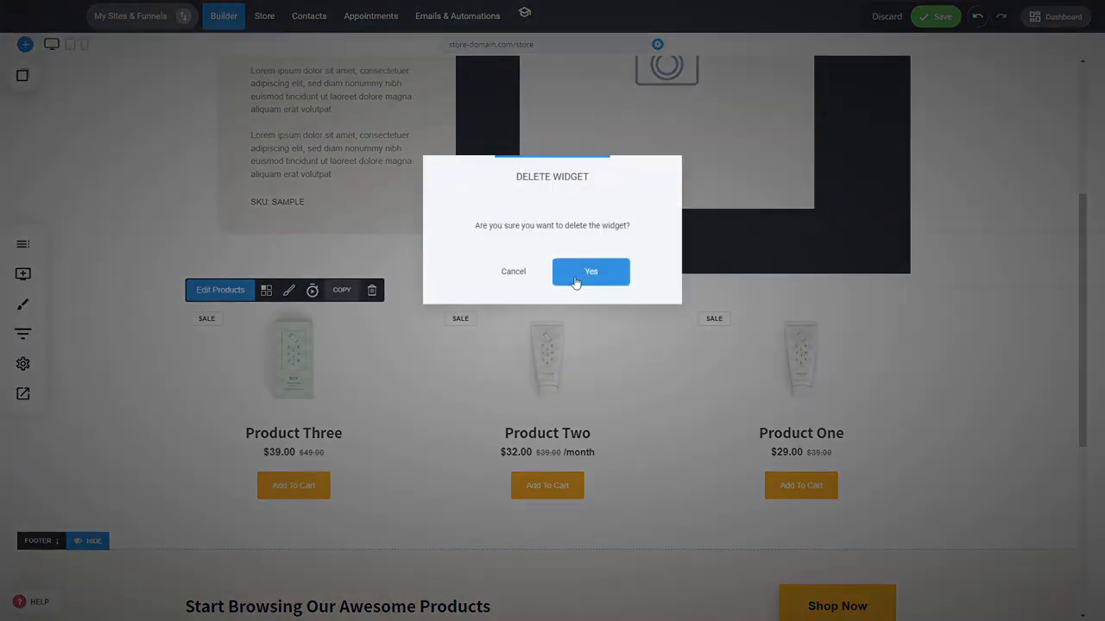
click(575, 280)
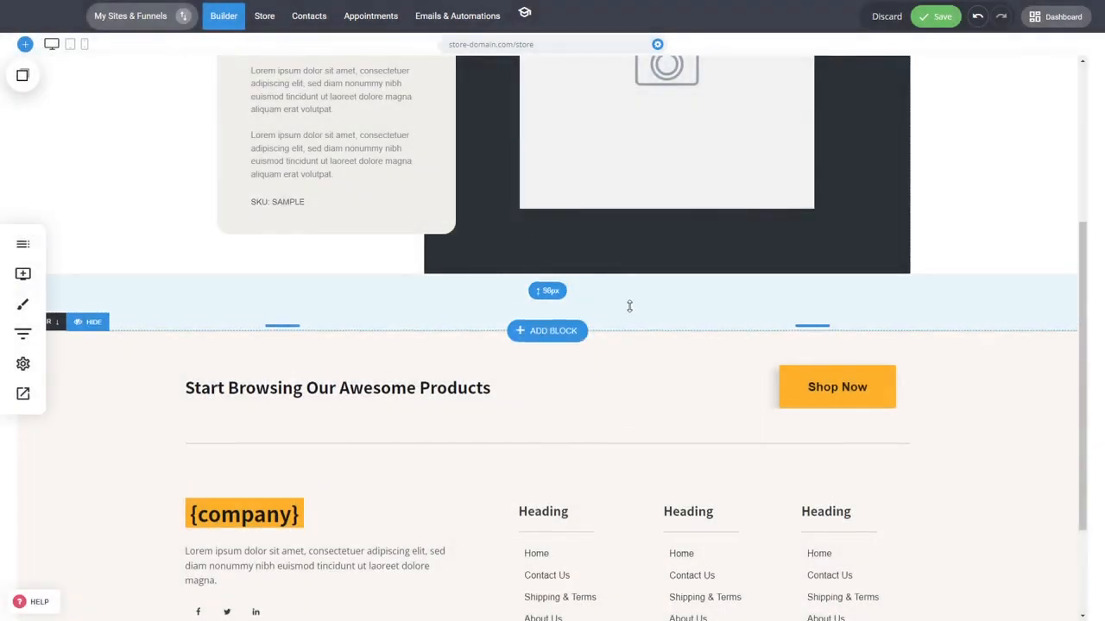
Slightly increase the product block's bottom spacing above the footer and review the page layout.
drag(629, 306, 630, 316)
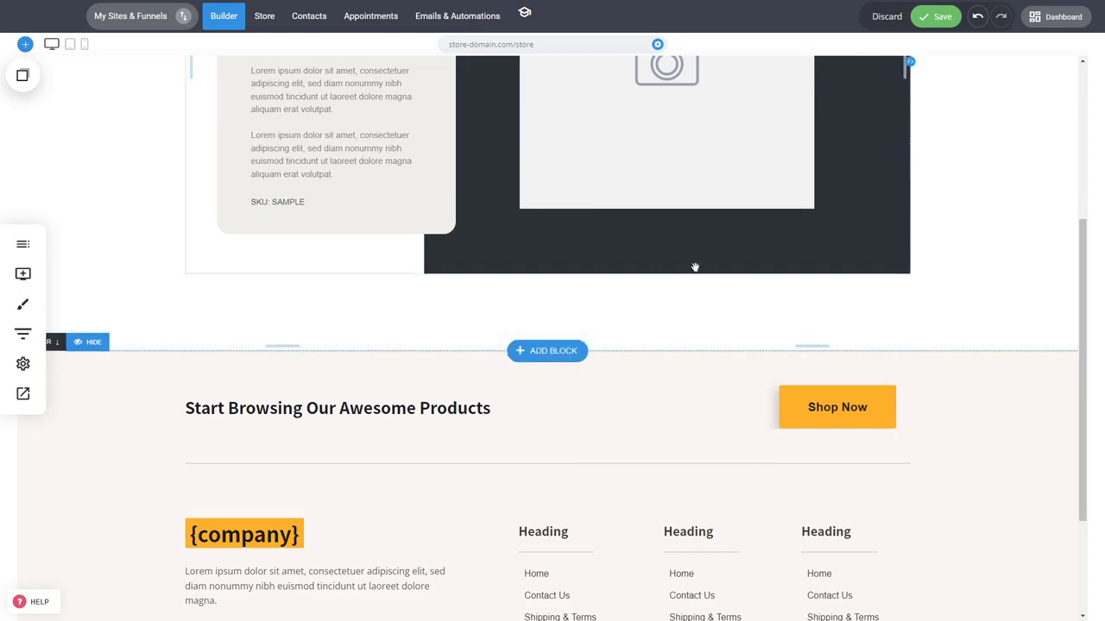
scroll(695, 268, up, 3)
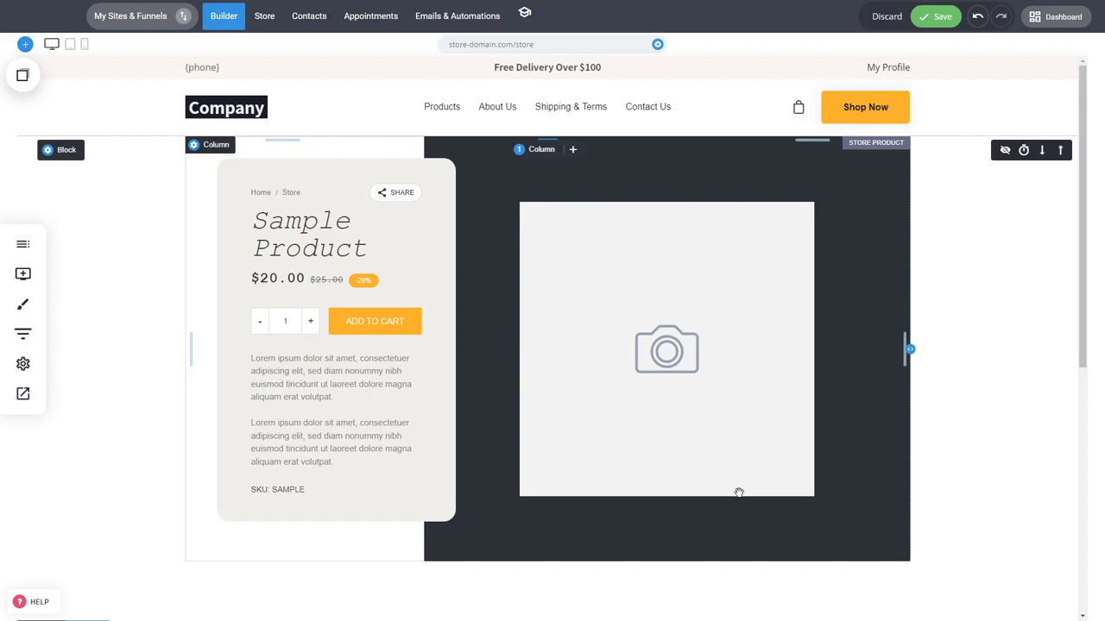
scroll(961, 385, down, 3)
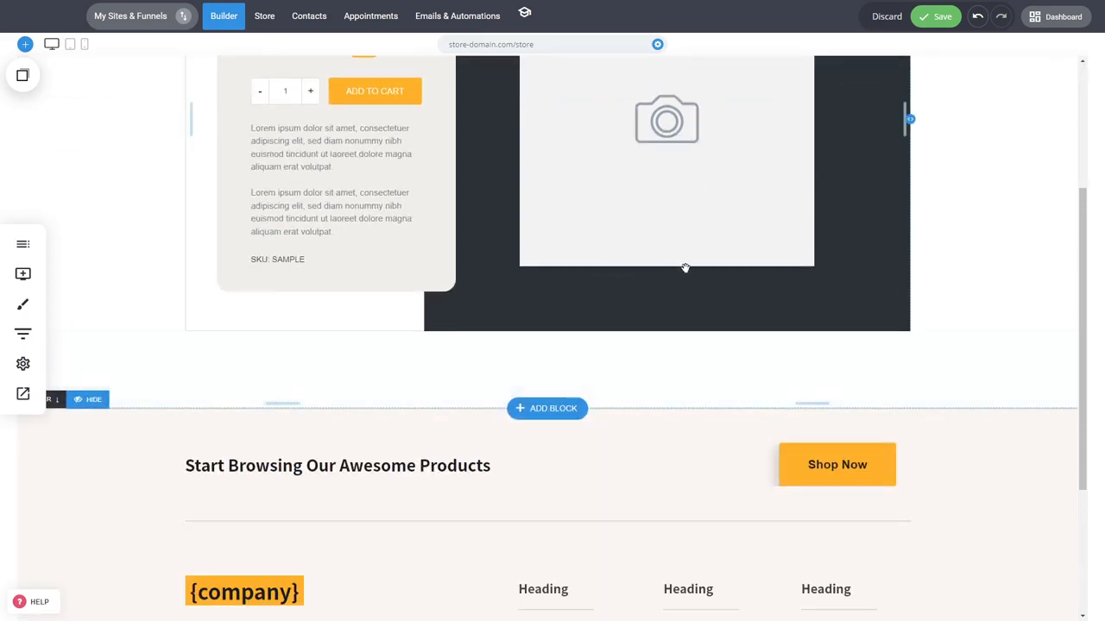
scroll(685, 268, up, 1)
scroll(686, 268, up, 3)
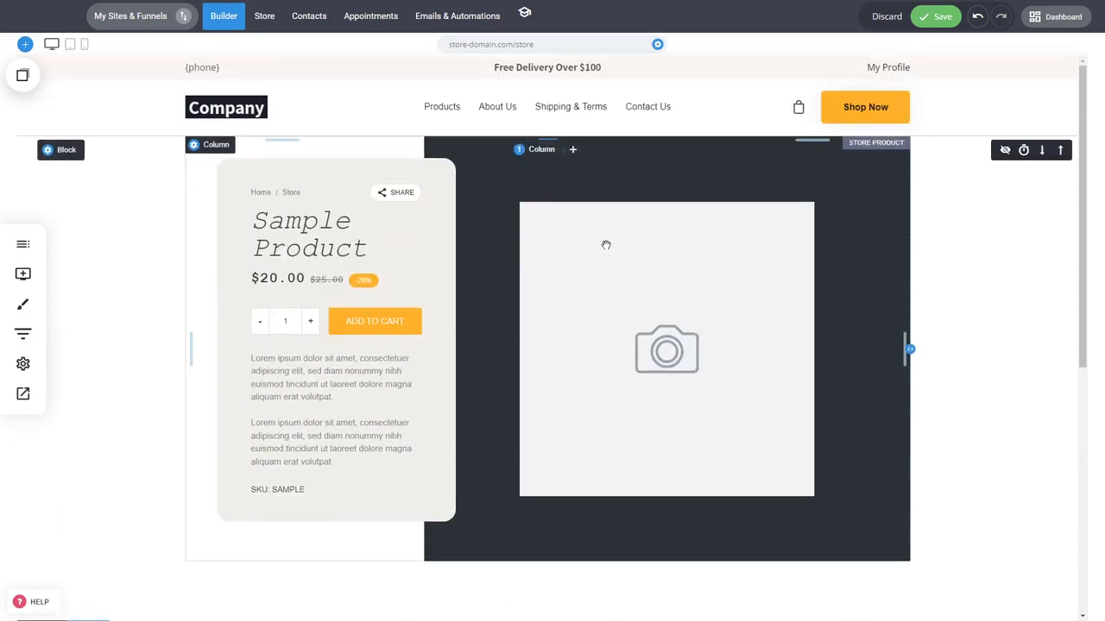